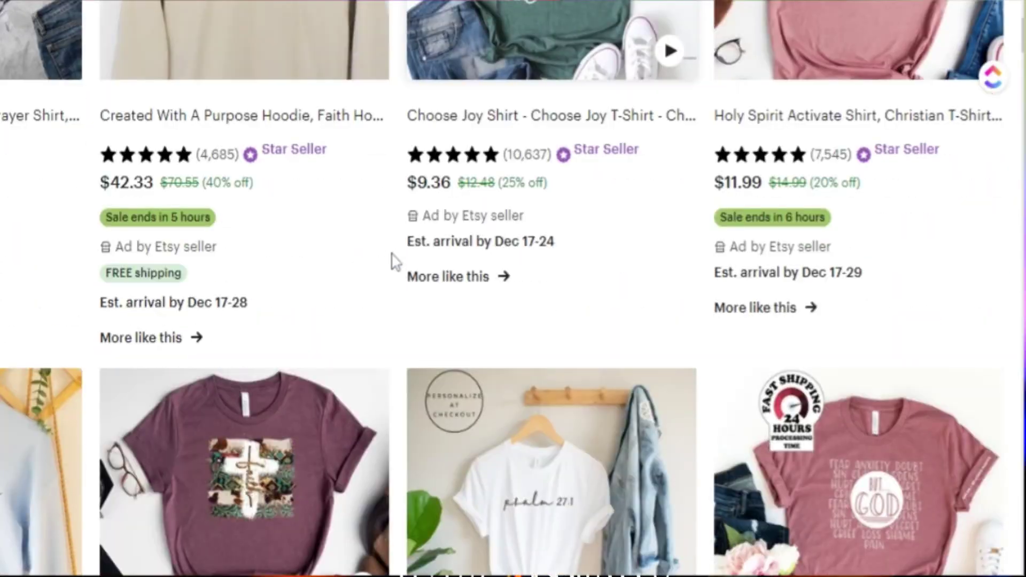
Scroll down through the Placeit video mockup results to find a T-shirt template.
scroll(398, 262, "down", 3)
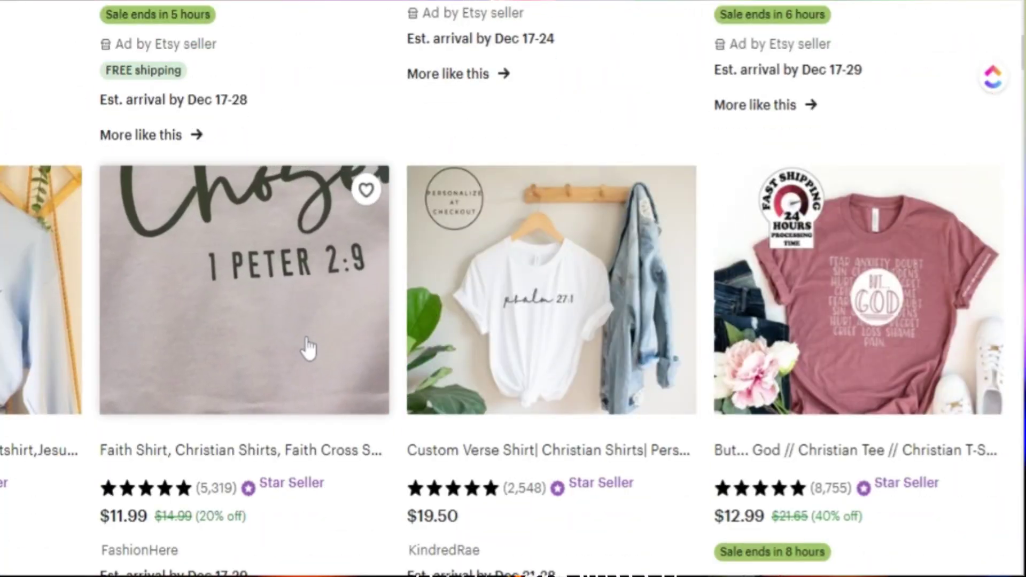
scroll(327, 353, "down", 10)
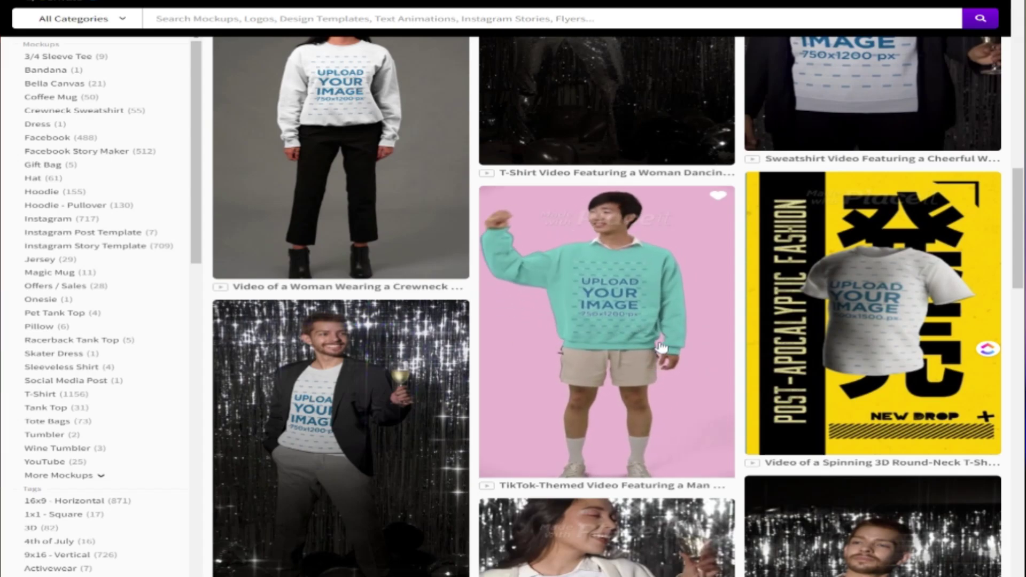
scroll(652, 358, "down", 4)
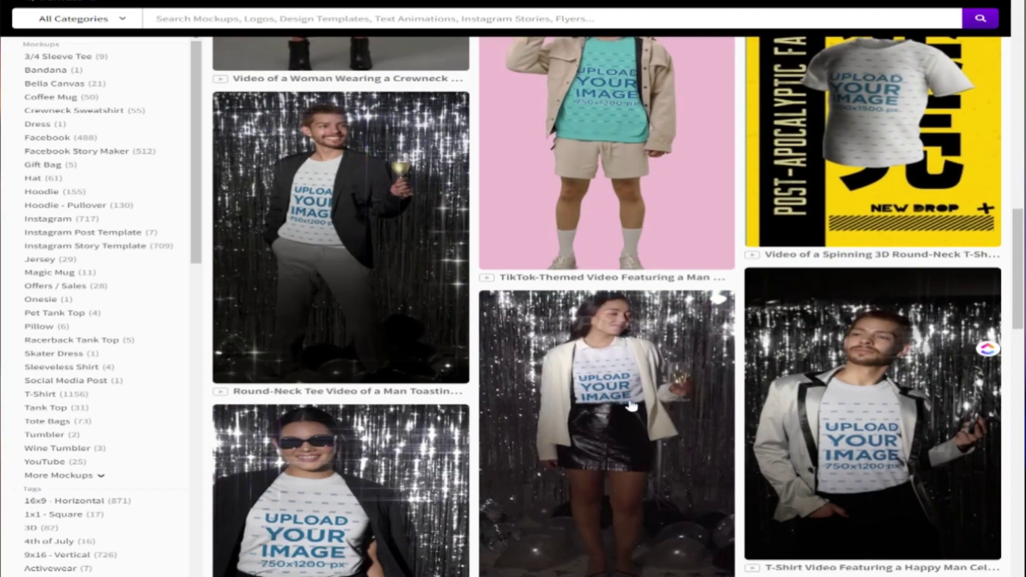
scroll(620, 381, "down", 8)
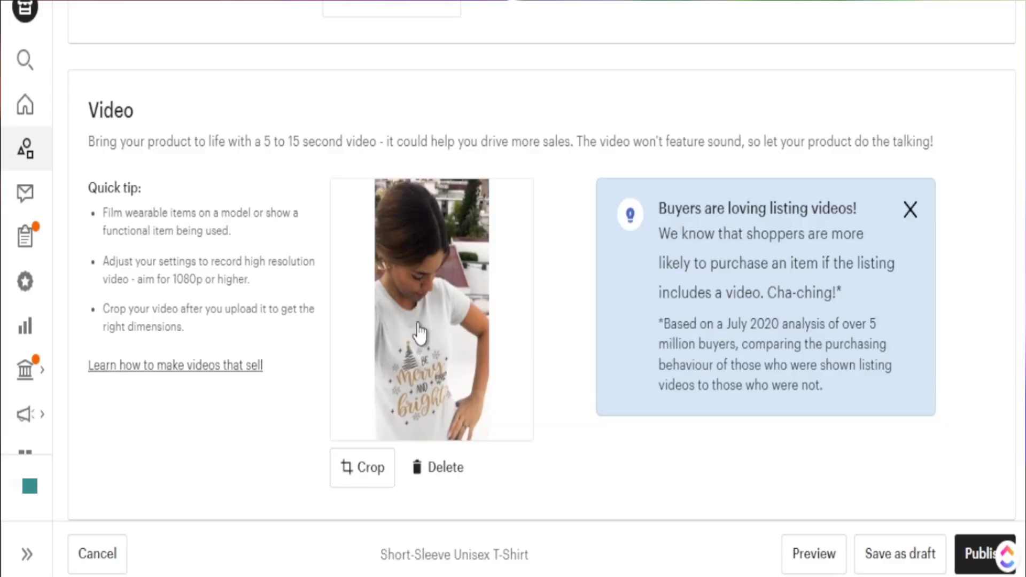
Play the uploaded Be Merry and Bright T-shirt mockup video in the Etsy Video section.
left_click(434, 328)
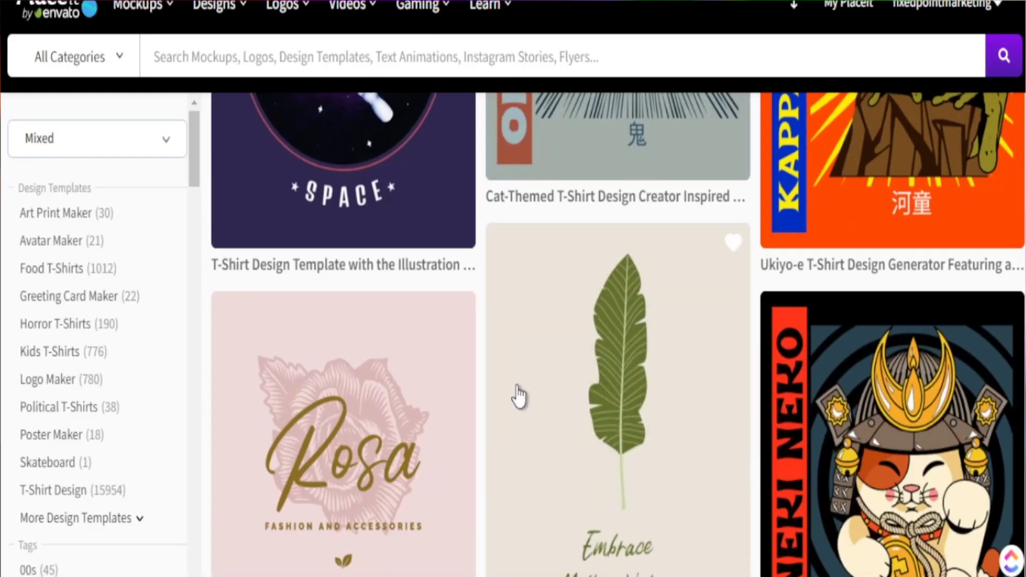
Scroll the T-Shirt Designs page down and back up, then bring up the Mockups menu.
scroll(513, 396, "down", 5)
scroll(506, 396, "up", 5)
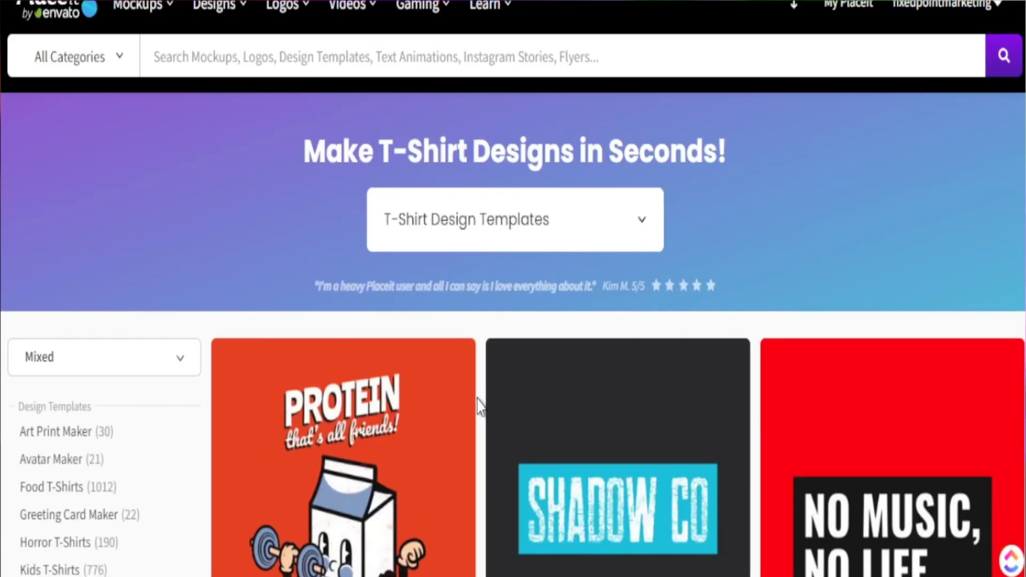
mouse_move(168, 21)
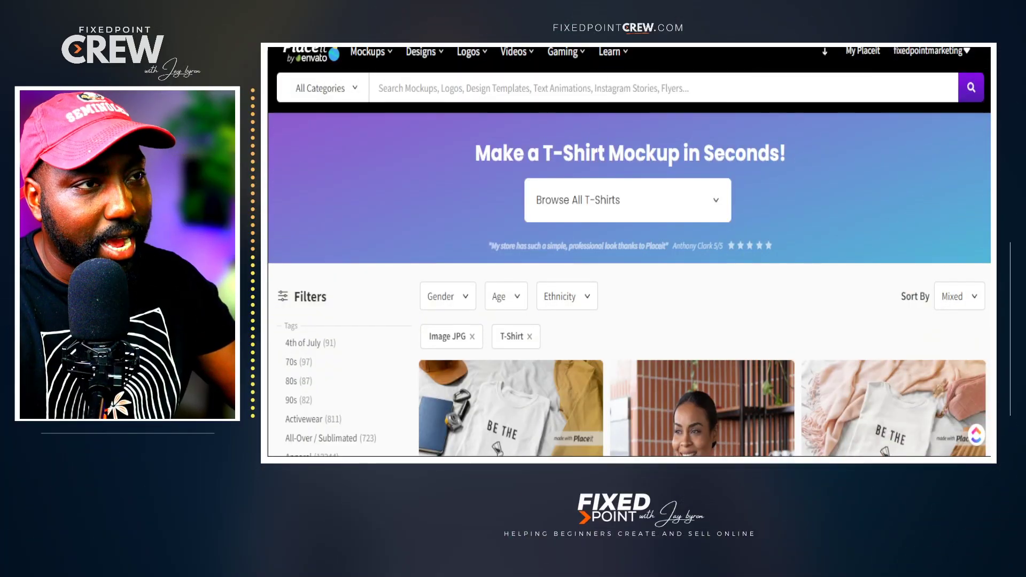
Return to the Placeit home page and scroll to New Templates and back up.
left_click(310, 54)
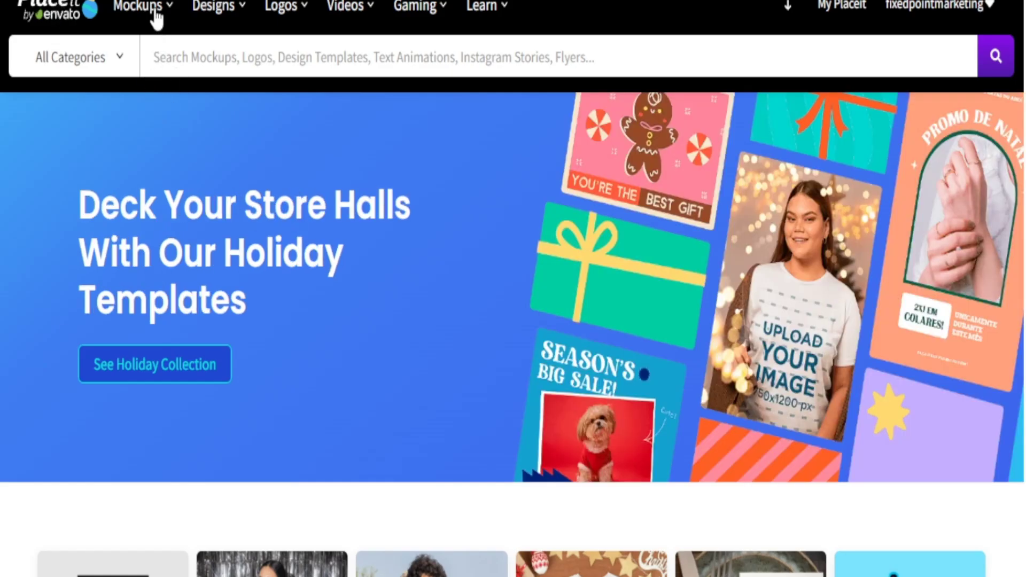
scroll(330, 263, "down", 15)
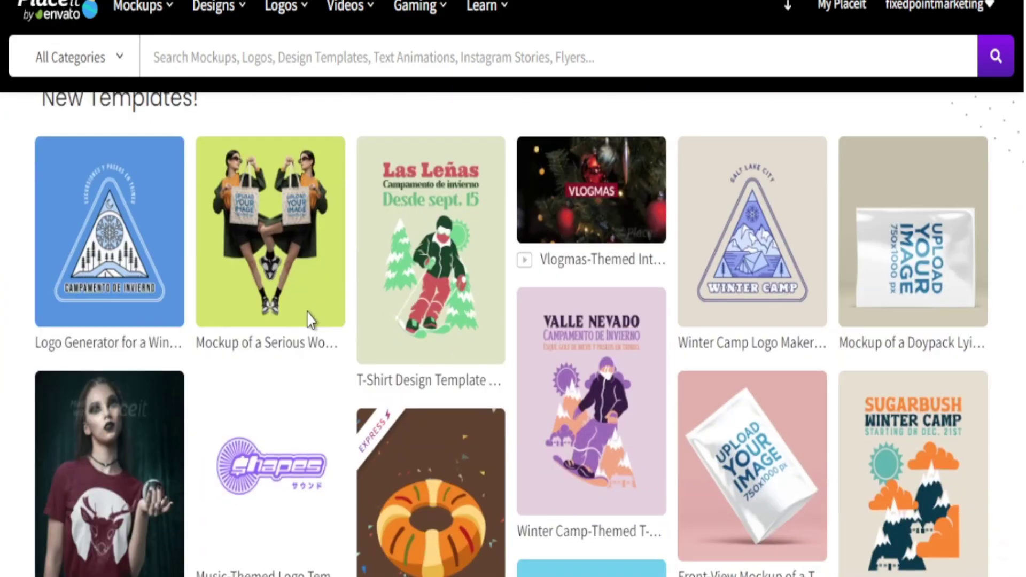
scroll(250, 344, "up", 15)
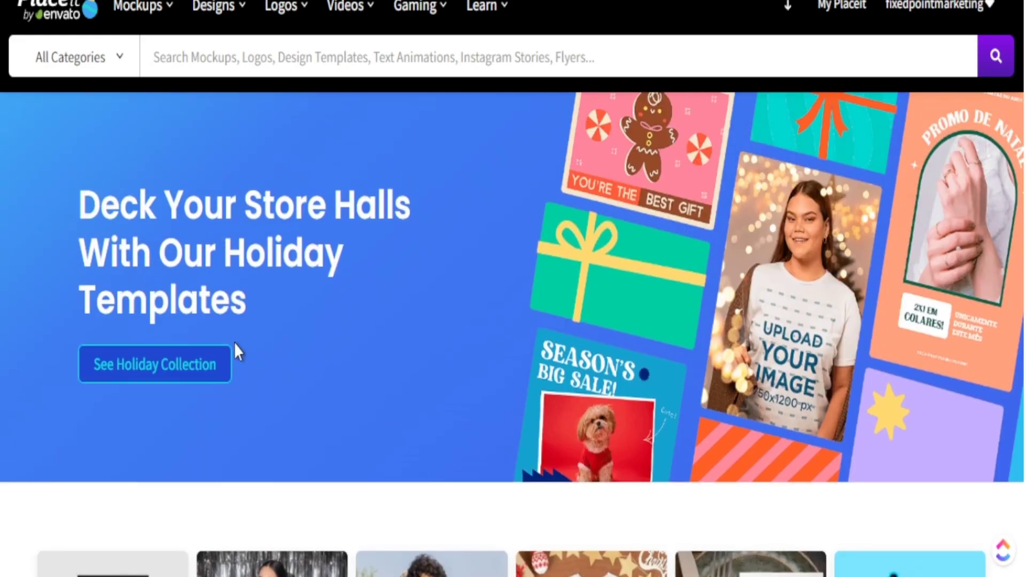
Open the T-Shirt Designs templates page from Designs > Apparel & Print.
left_click(219, 6)
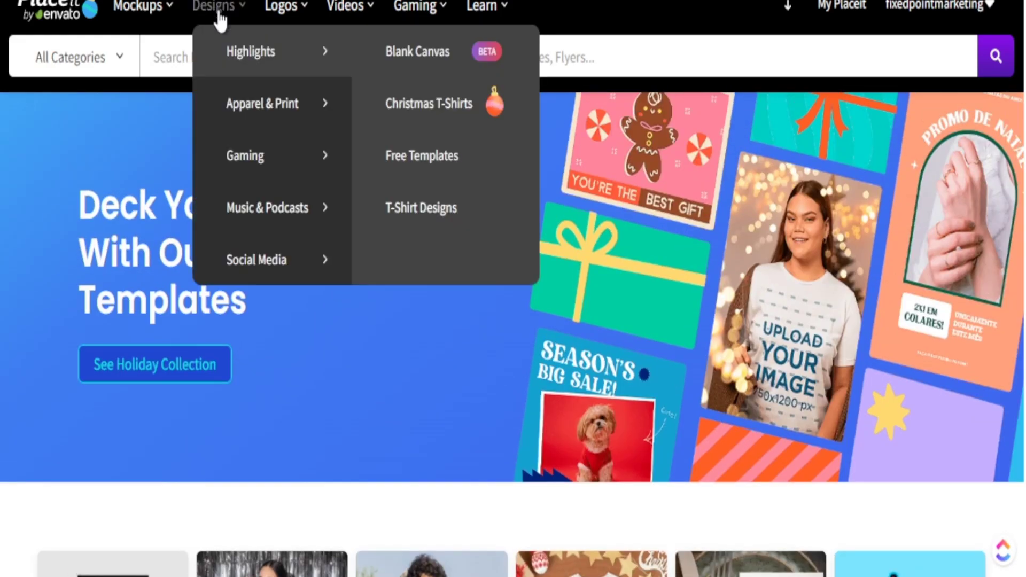
mouse_move(263, 114)
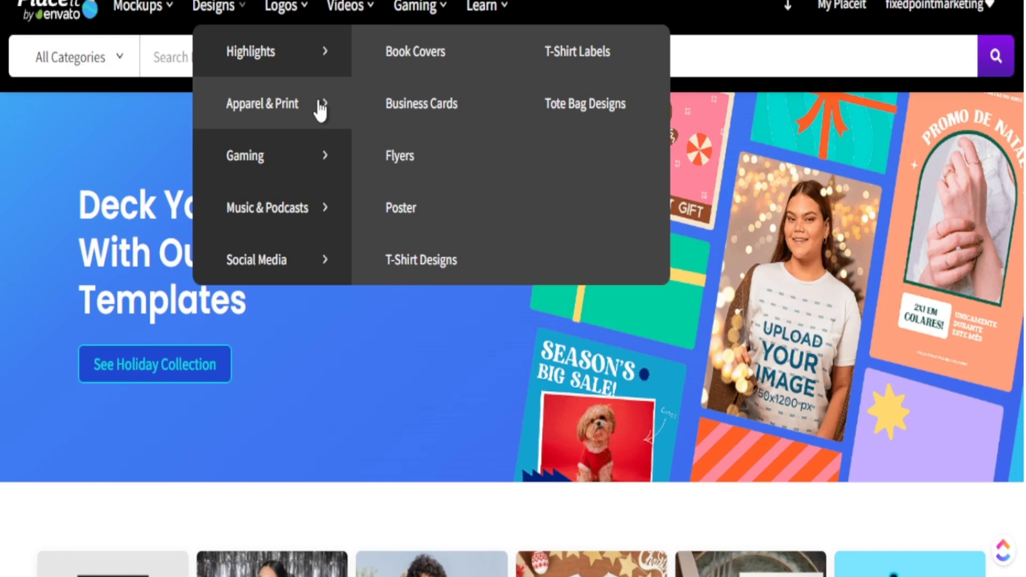
mouse_move(336, 156)
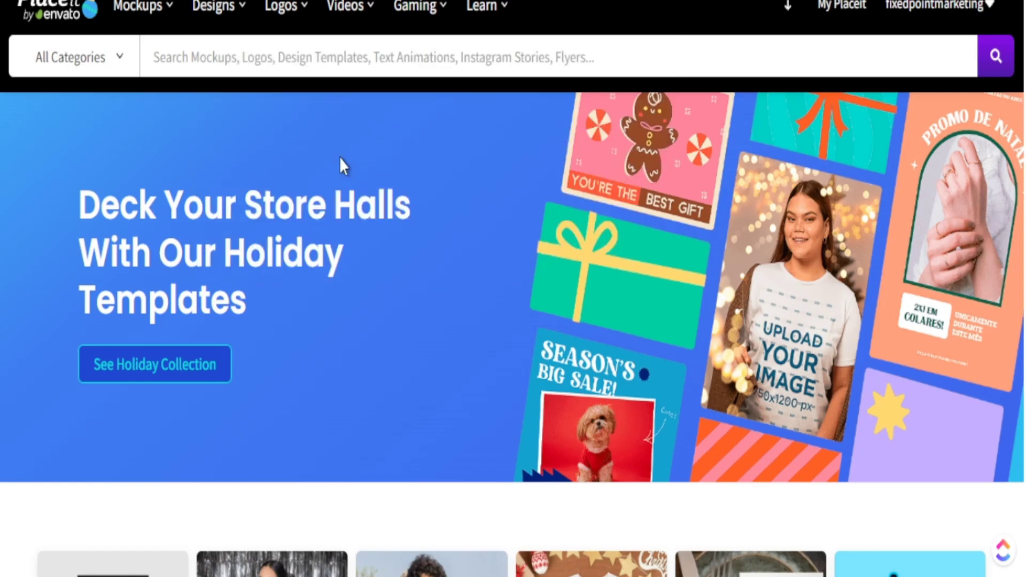
left_click(222, 17)
mouse_move(326, 127)
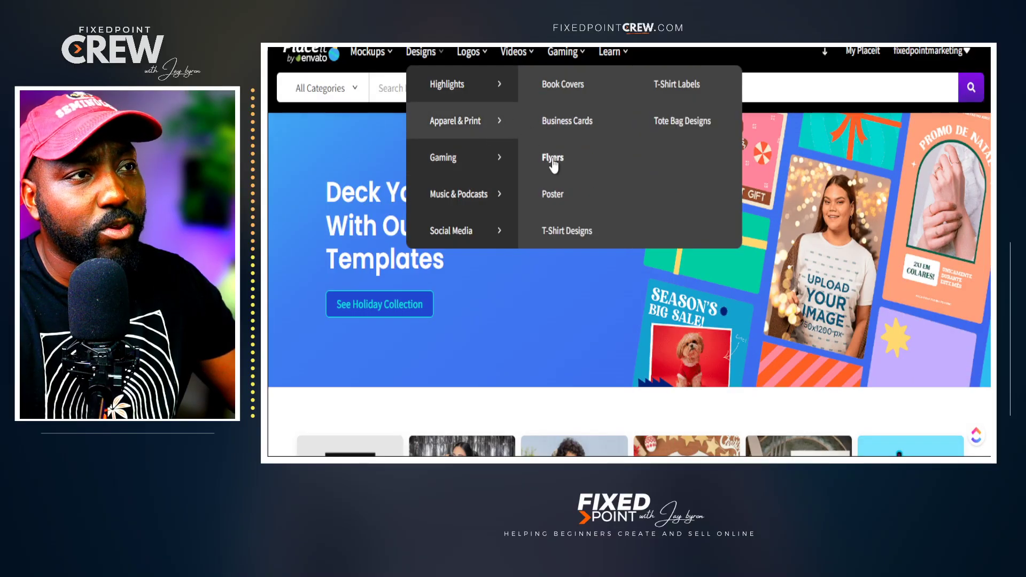
left_click(559, 233)
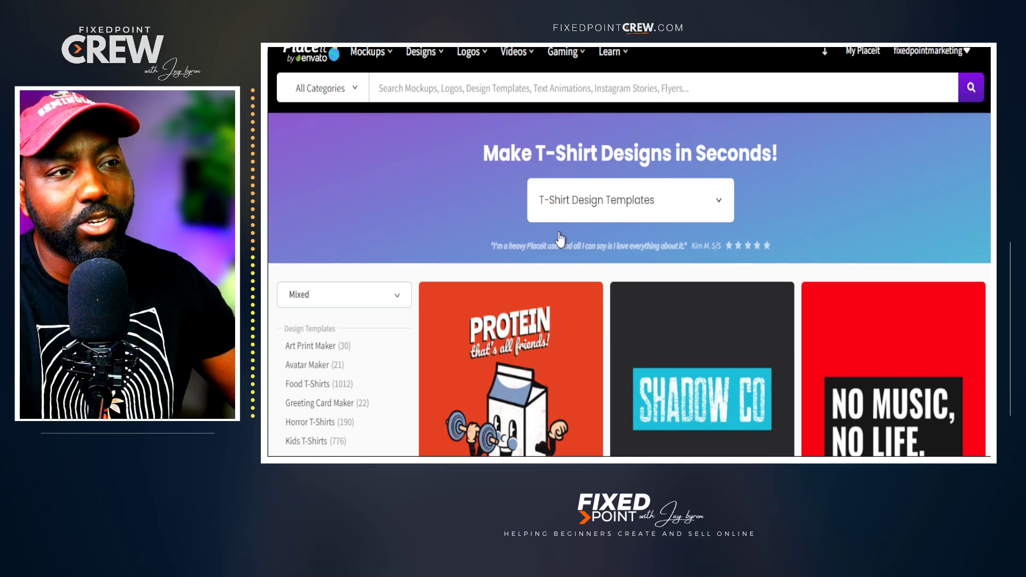
Scroll the T-shirt design templates down and back up, then show the Mockups categories.
scroll(560, 239, "down", 10)
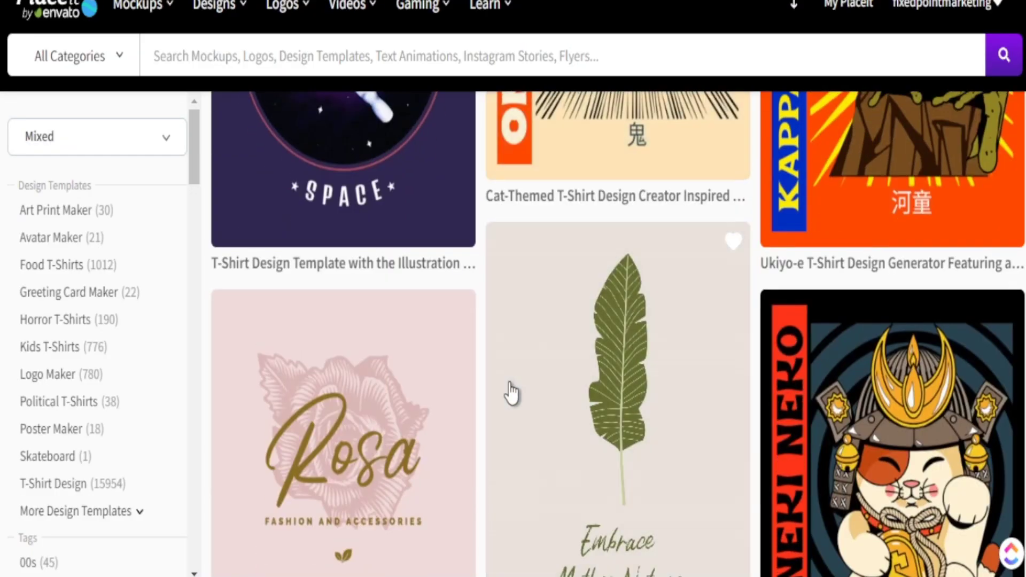
scroll(511, 394, "up", 10)
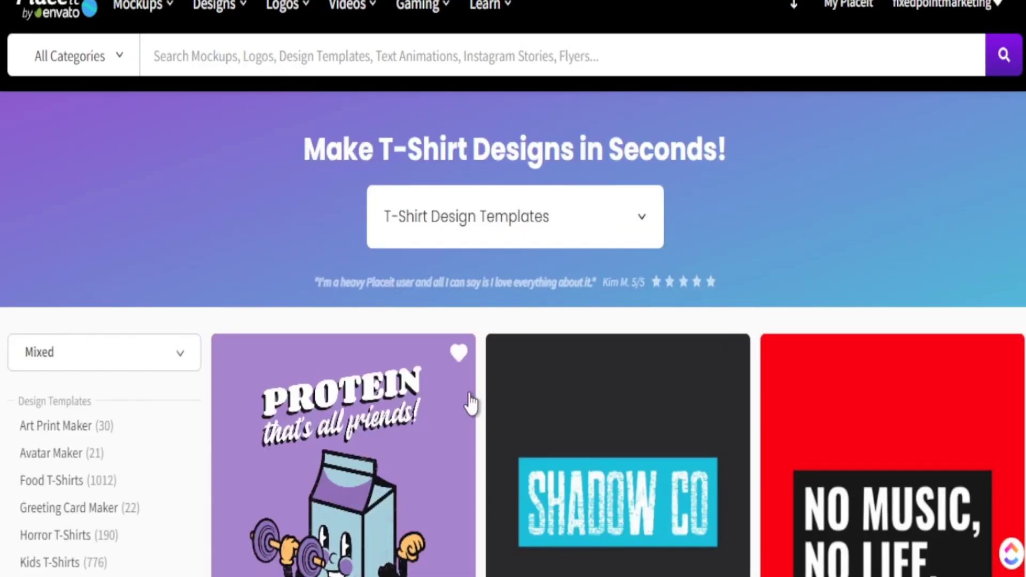
mouse_move(167, 21)
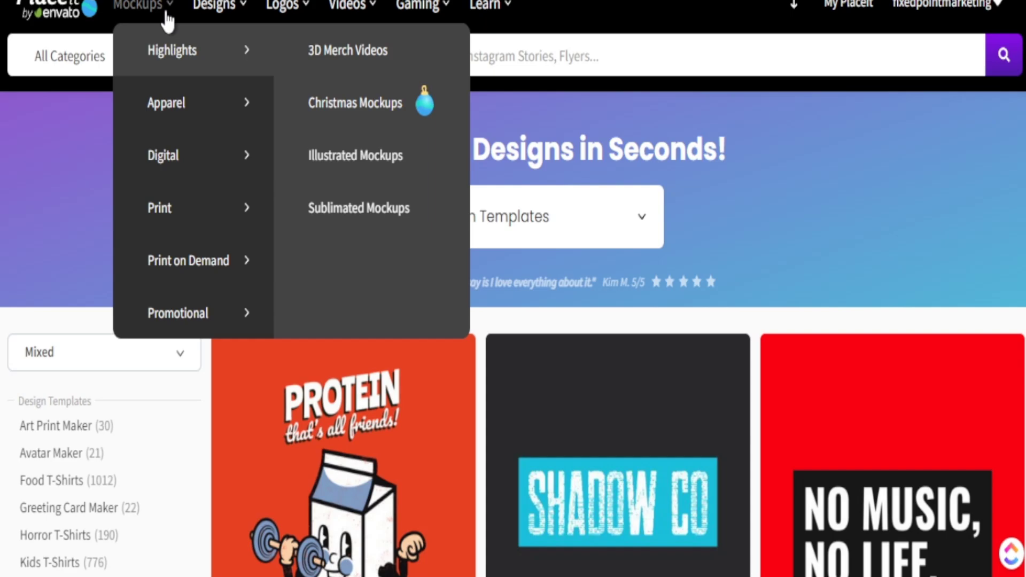
Browse the Designs, Gaming, Learn and Mockups menus on the Placeit home page.
mouse_move(184, 154)
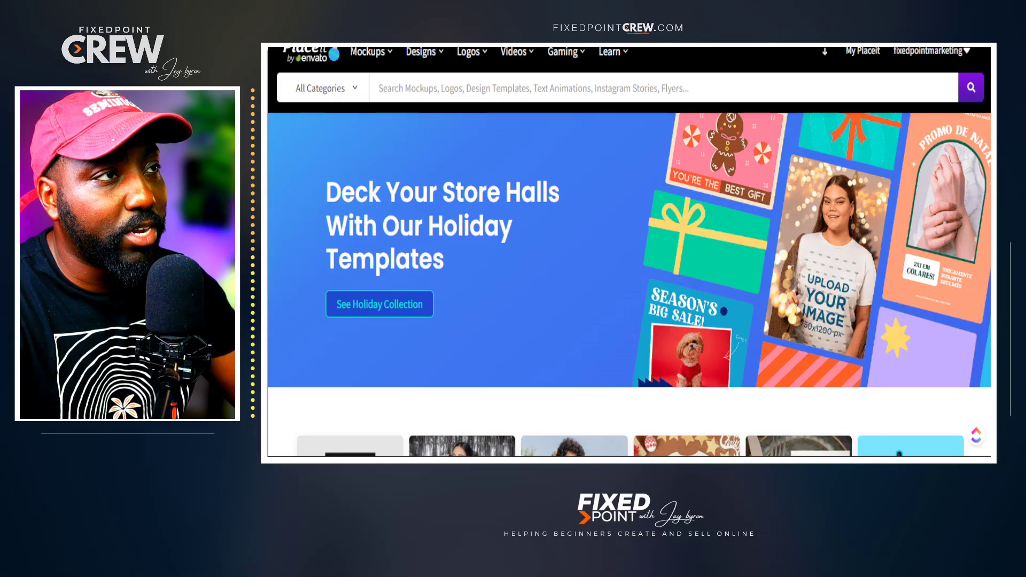
mouse_move(424, 51)
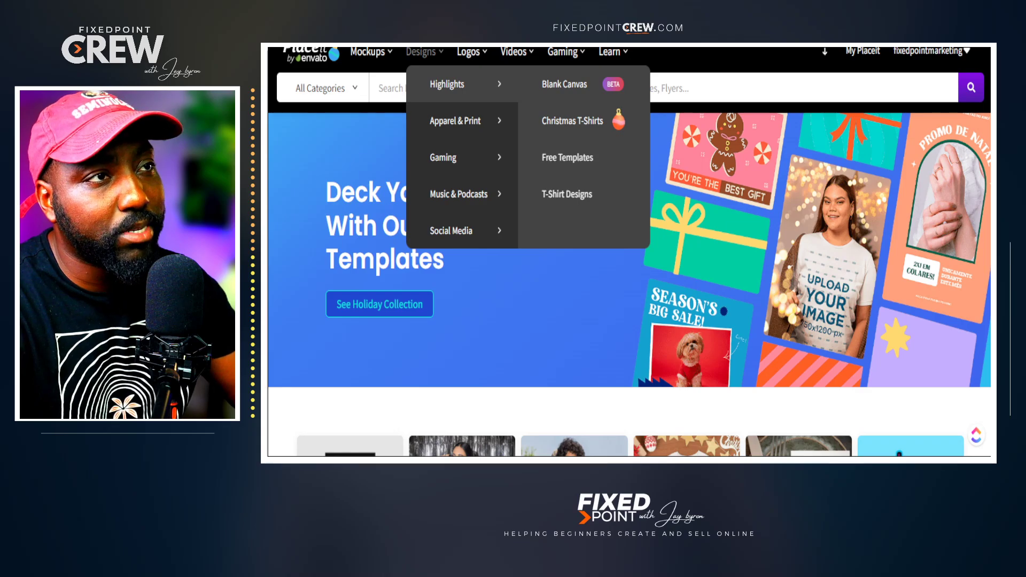
mouse_move(566, 51)
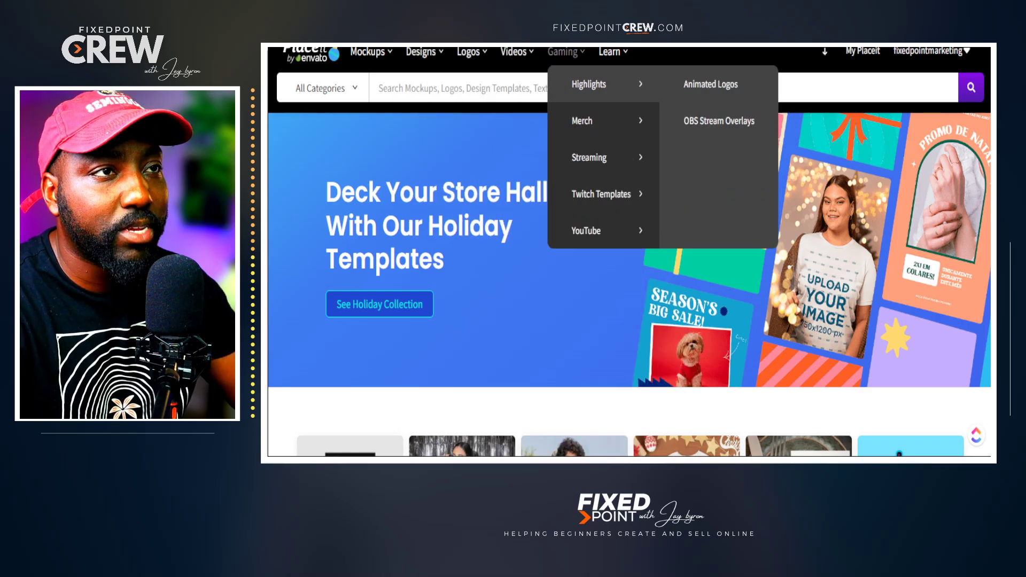
mouse_move(612, 51)
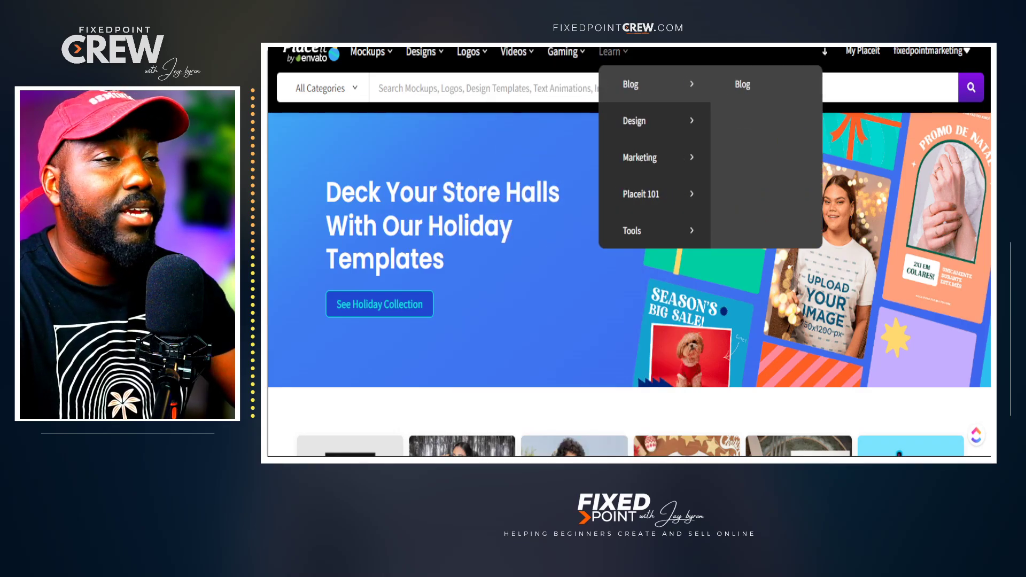
mouse_move(641, 121)
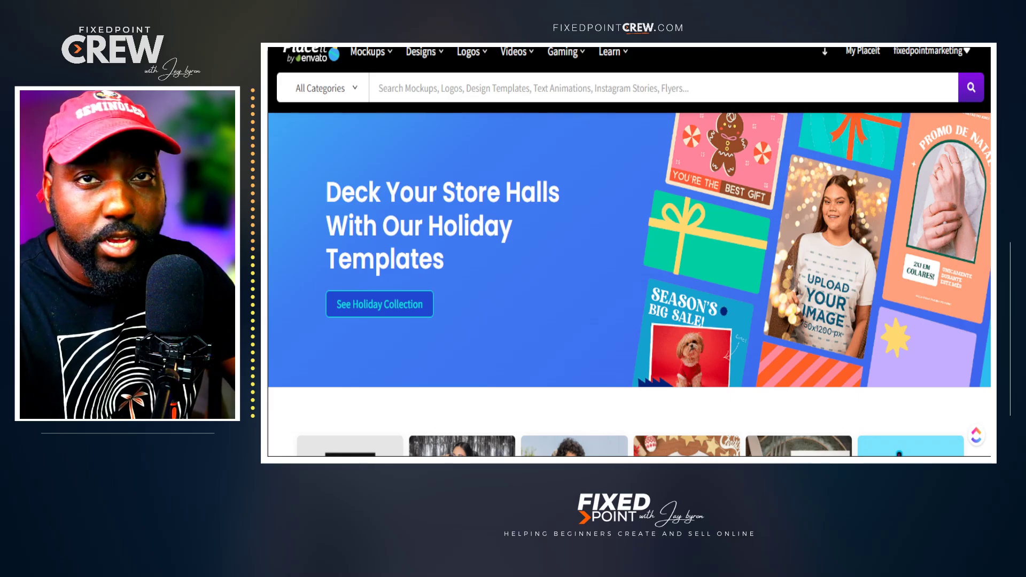
Open the Merch Videos catalogue from Mockups > Apparel.
mouse_move(368, 51)
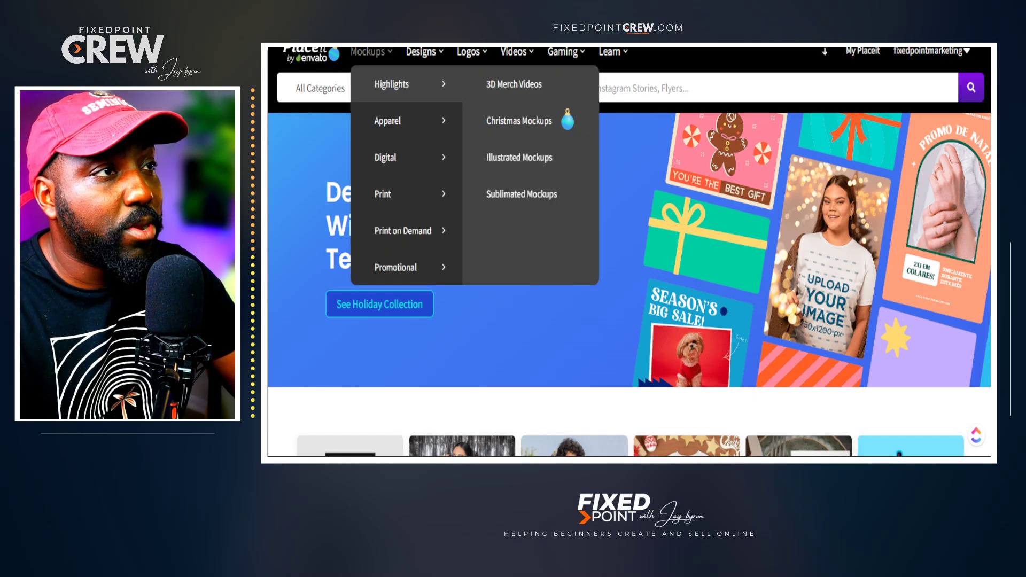
mouse_move(395, 194)
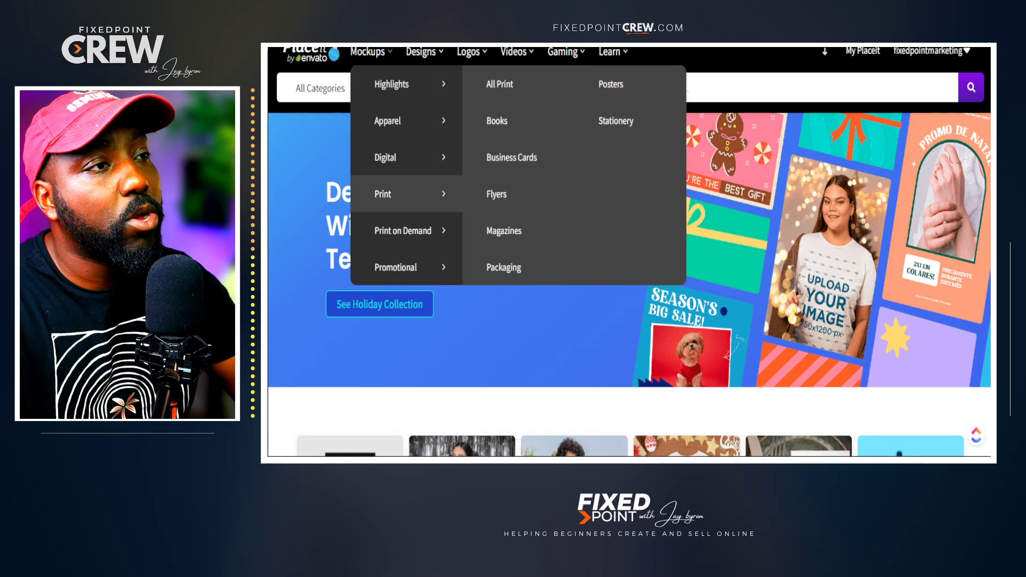
mouse_move(396, 157)
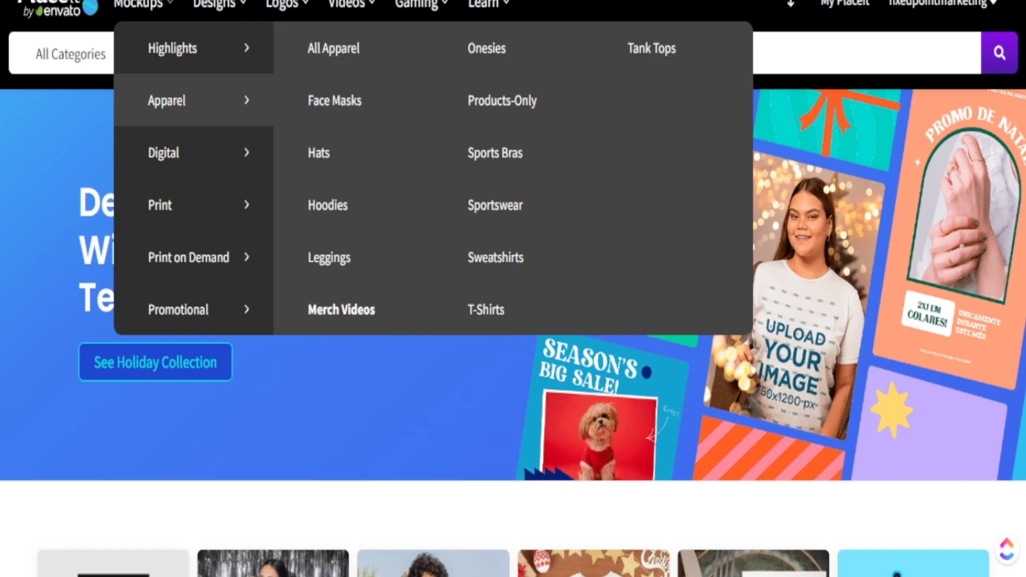
left_click(351, 321)
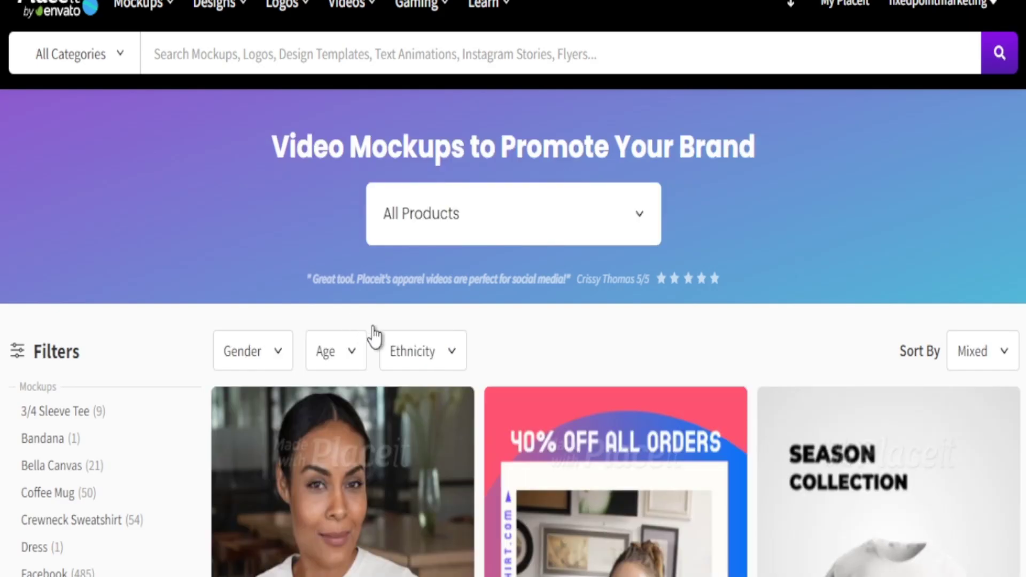
scroll(401, 334, "down", 4)
scroll(401, 337, "down", 10)
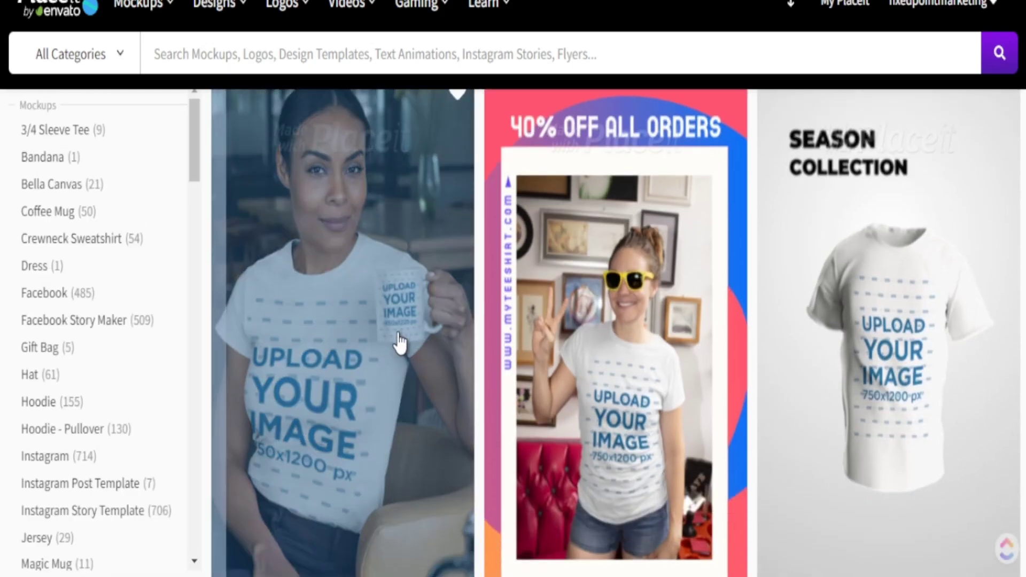
scroll(350, 350, "up", 14)
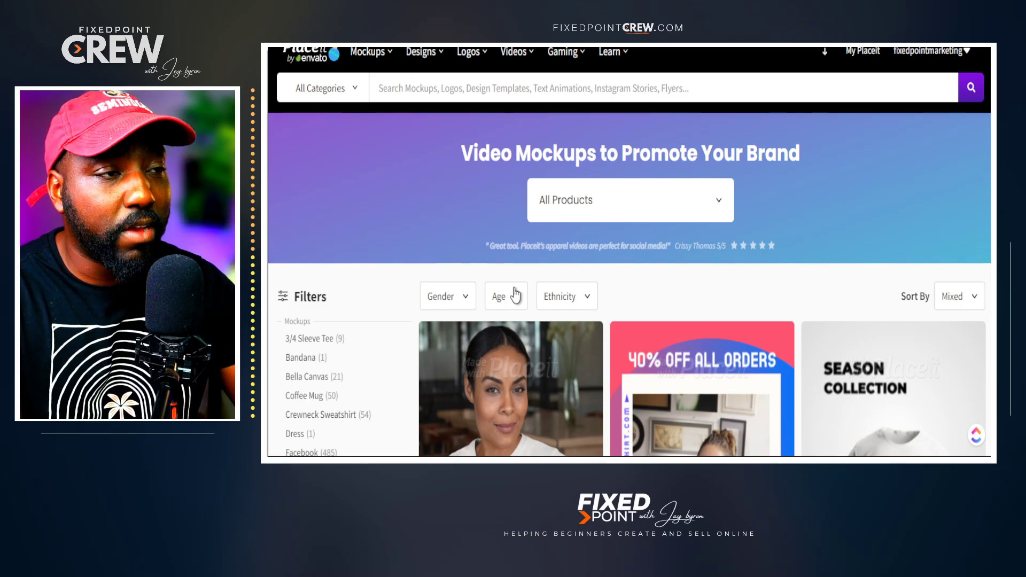
scroll(348, 376, "down", 5)
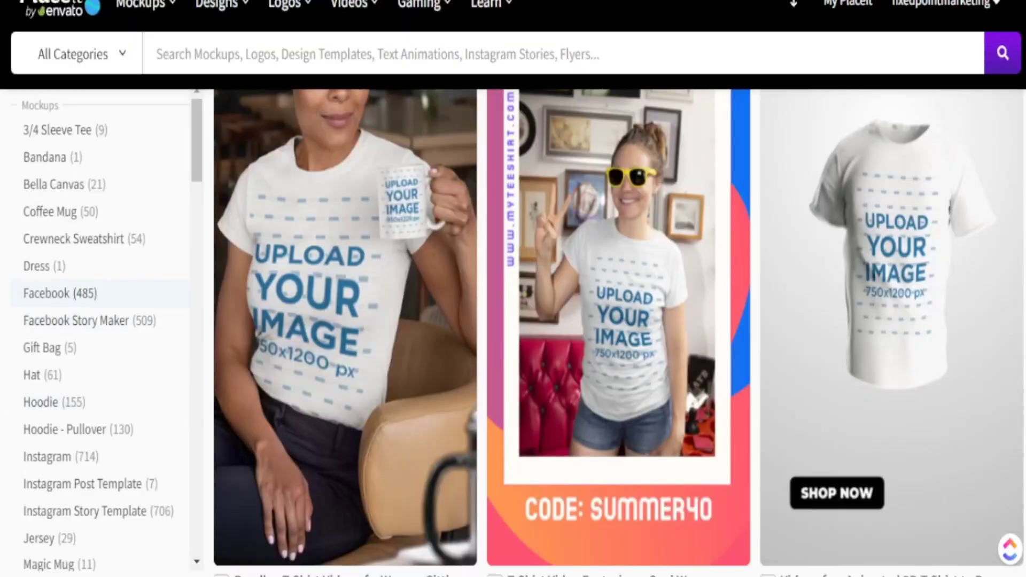
scroll(80, 374, "down", 4)
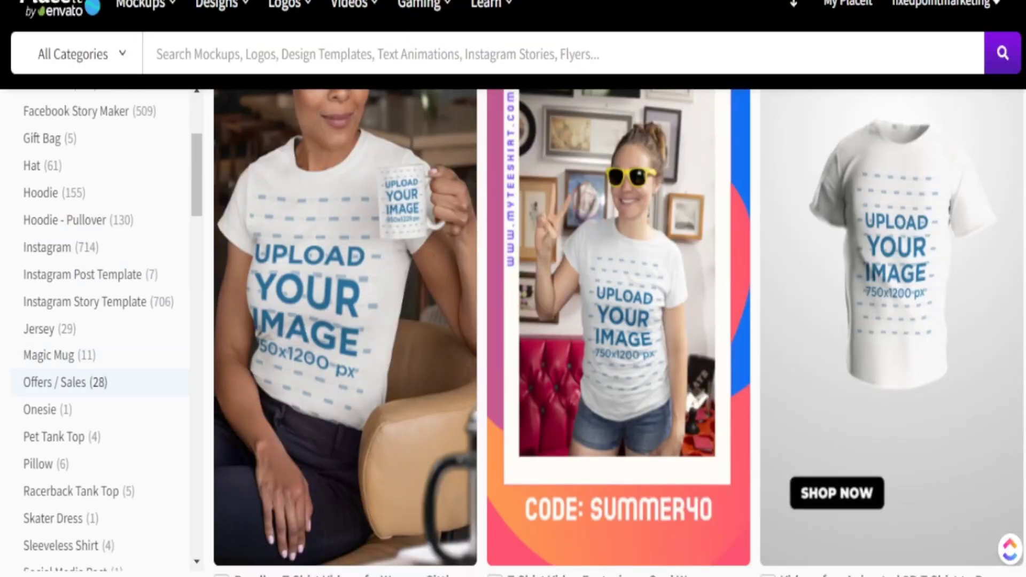
scroll(80, 384, "down", 2)
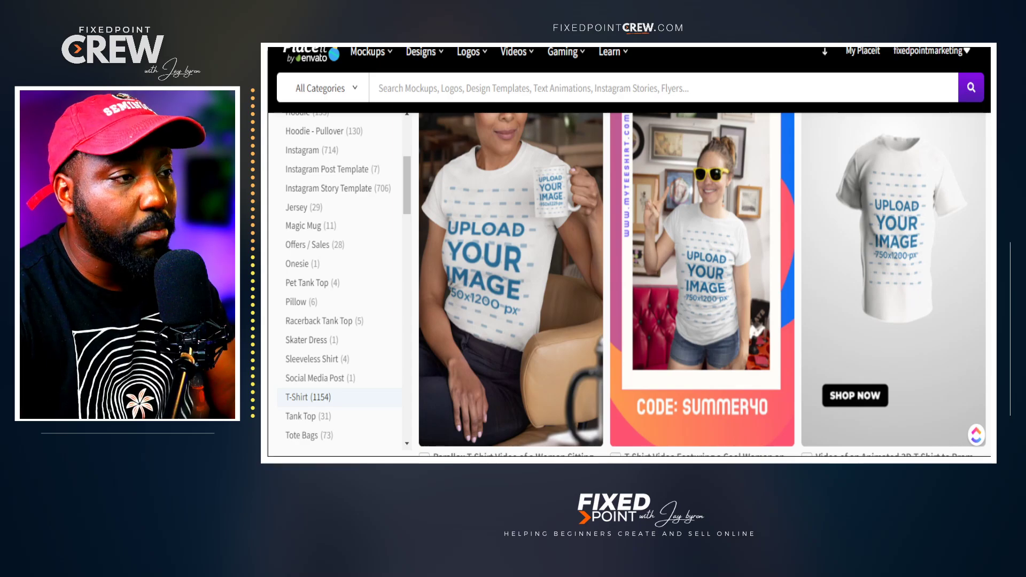
Filter the video mockups to the T-Shirt category (616 results) and browse the grid.
left_click(303, 401)
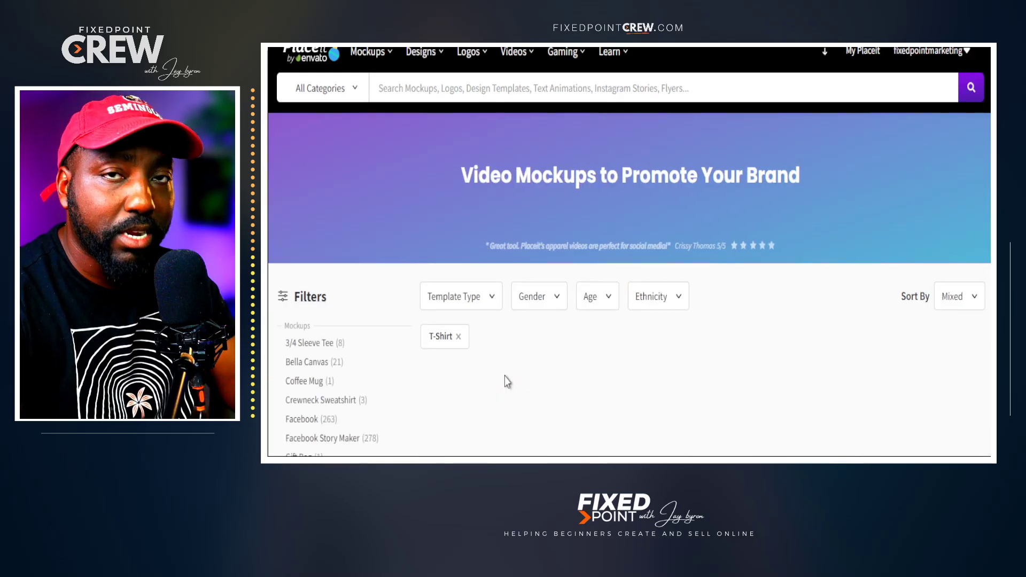
scroll(529, 337, "down", 5)
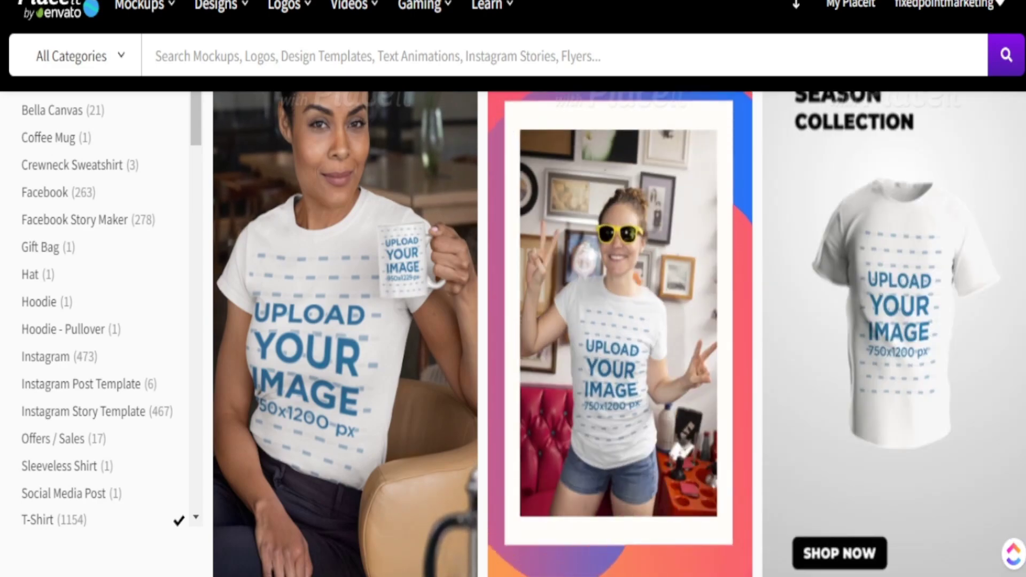
scroll(618, 333, "down", 8)
scroll(618, 333, "down", 4)
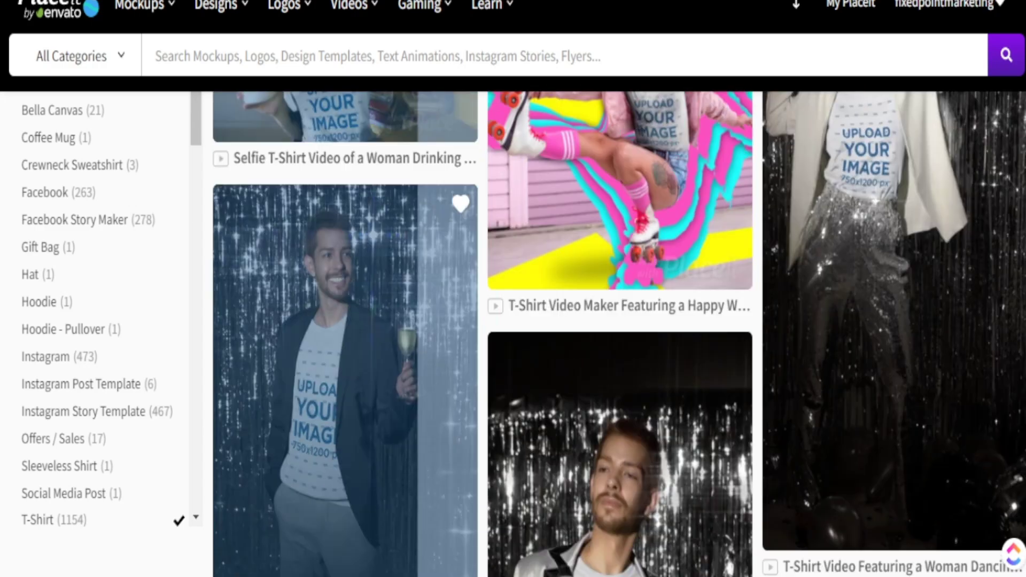
scroll(619, 334, "up", 12)
scroll(618, 333, "up", 2)
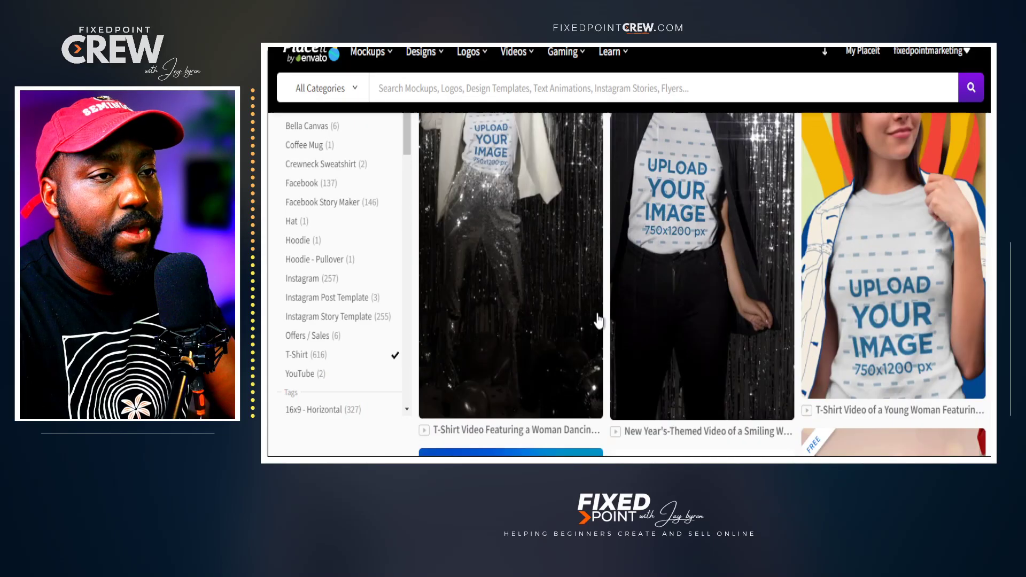
scroll(552, 316, "down", 10)
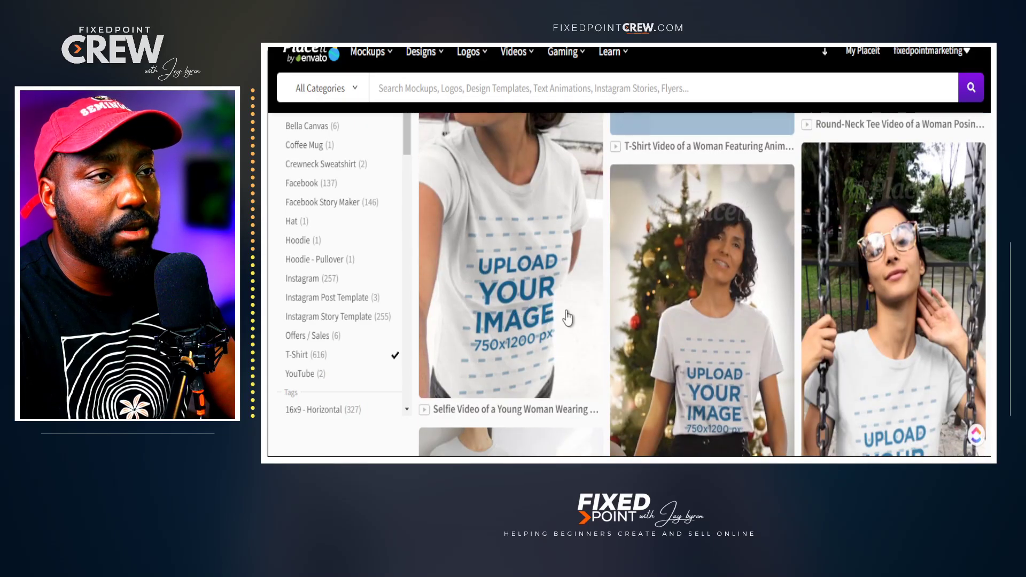
scroll(529, 318, "up", 2)
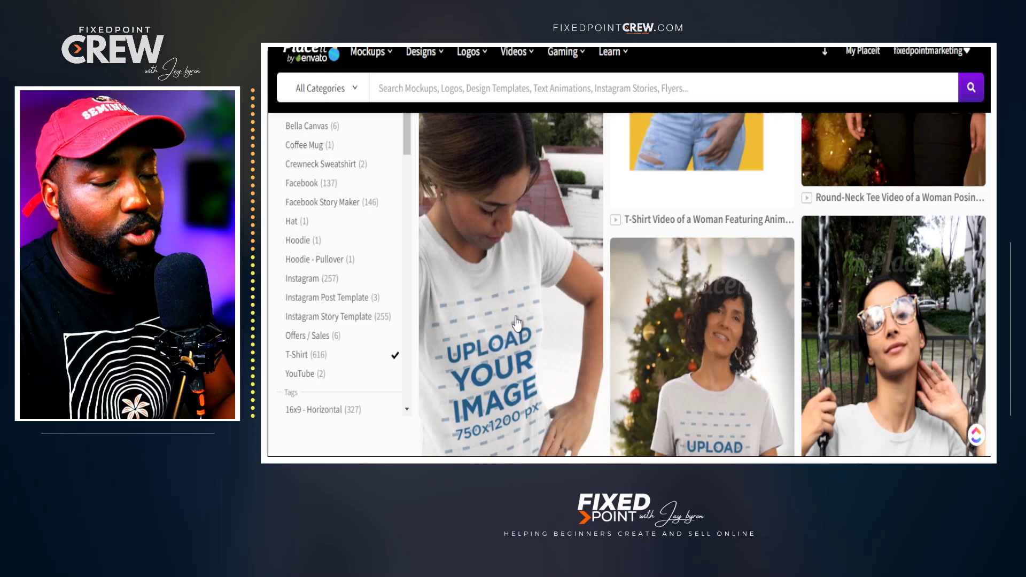
scroll(508, 315, "up", 3)
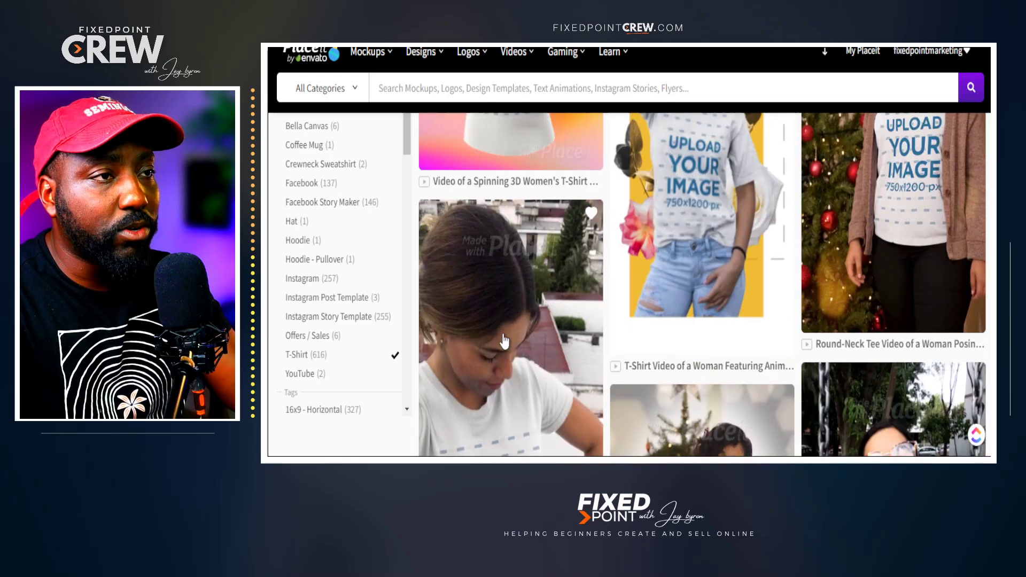
scroll(497, 302, "down", 4)
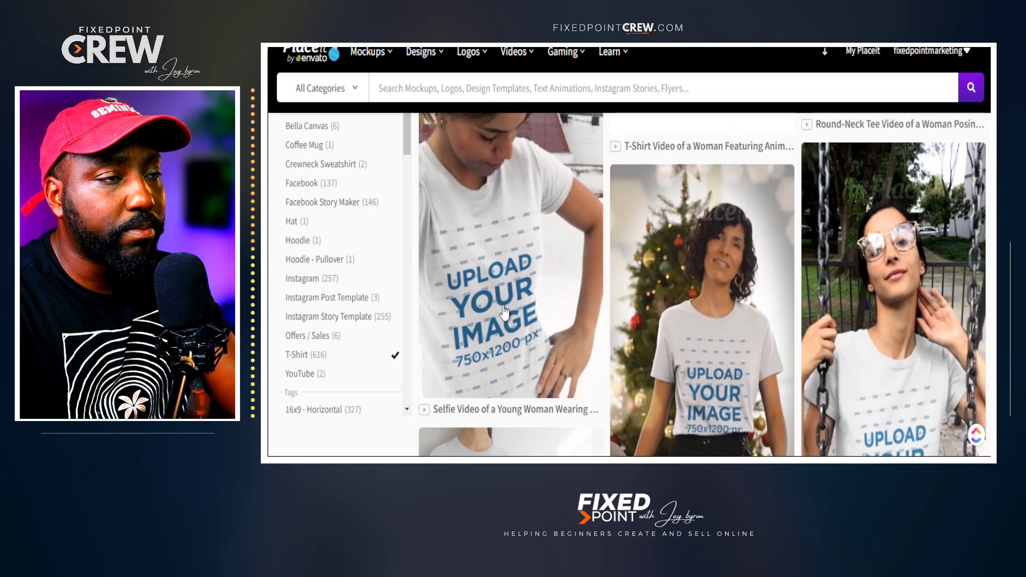
Open the 'Selfie Video of a Young Woman Wearing…' T-shirt template in the editor.
left_click(505, 313)
scroll(628, 187, "down", 5)
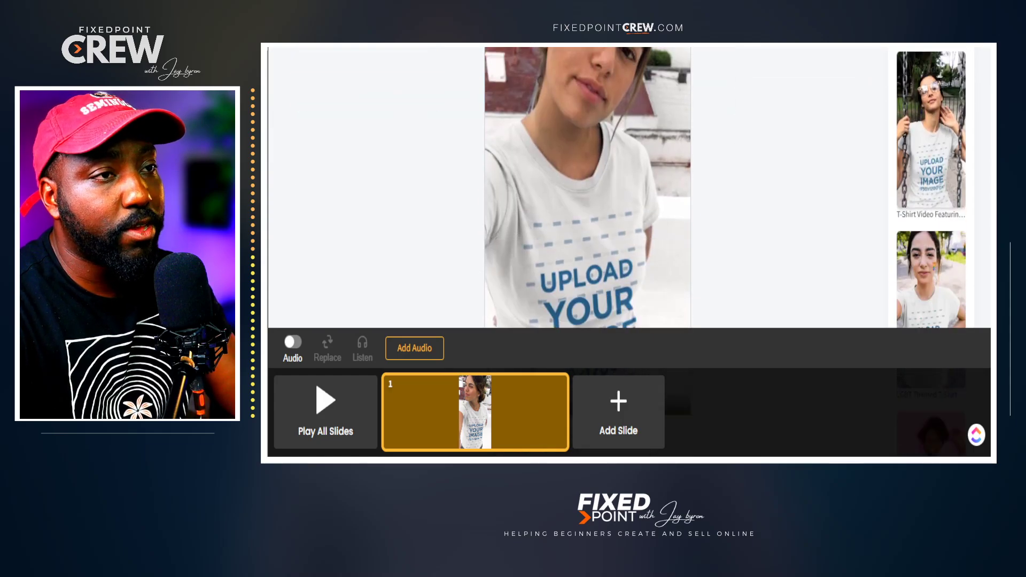
scroll(628, 187, "up", 5)
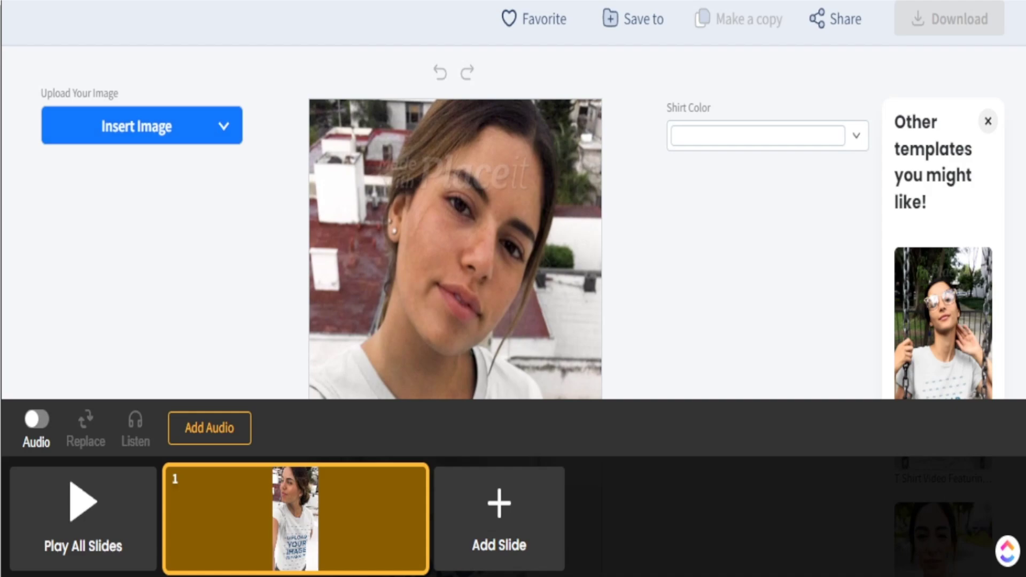
scroll(629, 187, "down", 3)
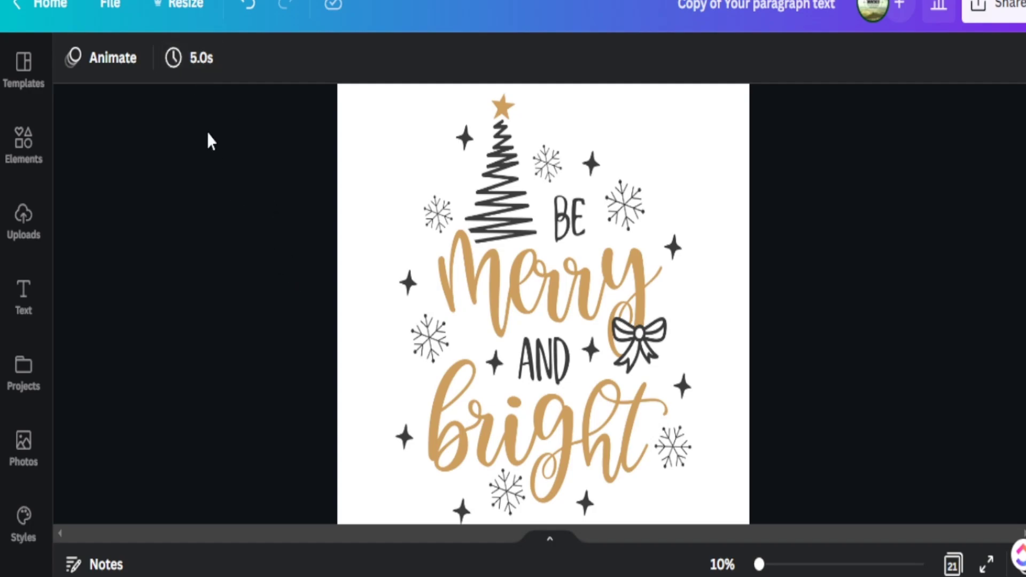
Make a resized copy of the design at a custom 750 × 1200 px size.
left_click(182, 16)
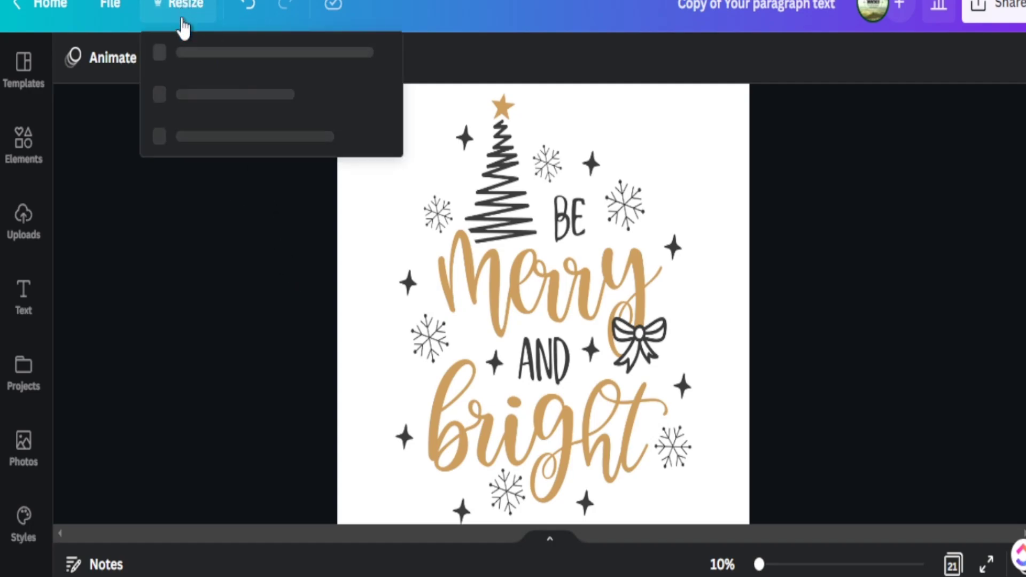
left_click(208, 179)
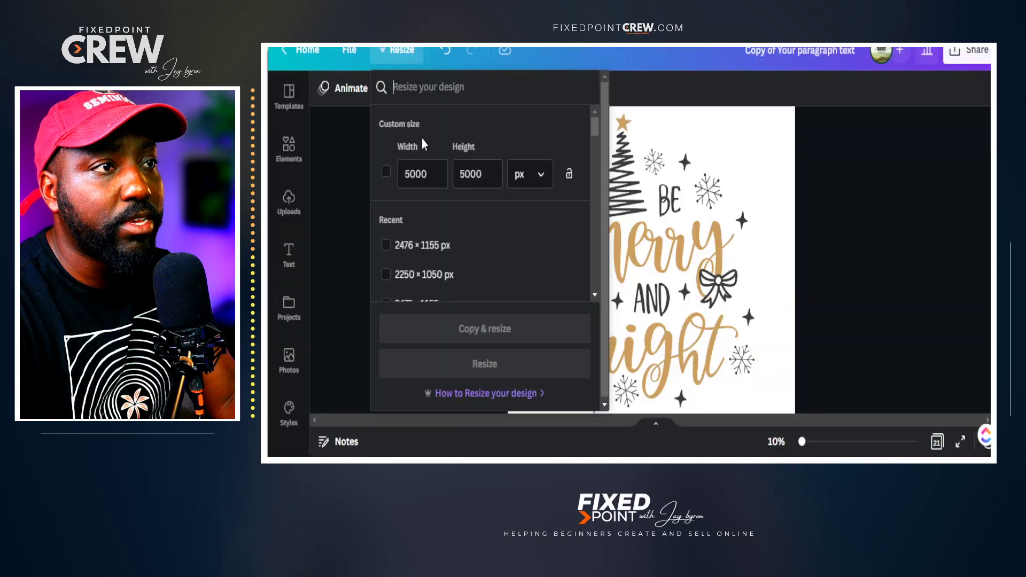
left_click_drag(425, 174, 377, 184)
type("750")
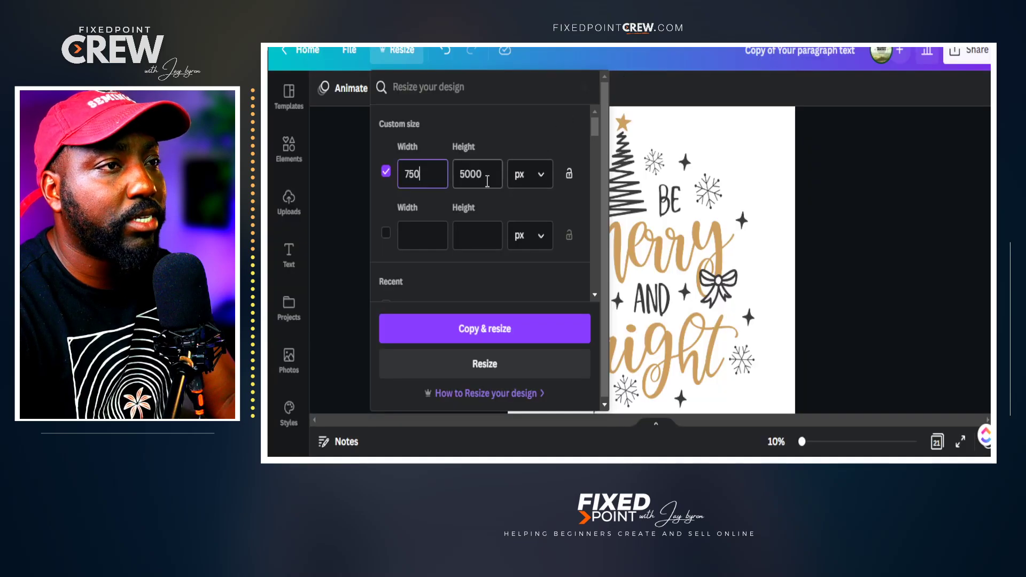
left_click_drag(488, 182, 450, 173)
type("1200")
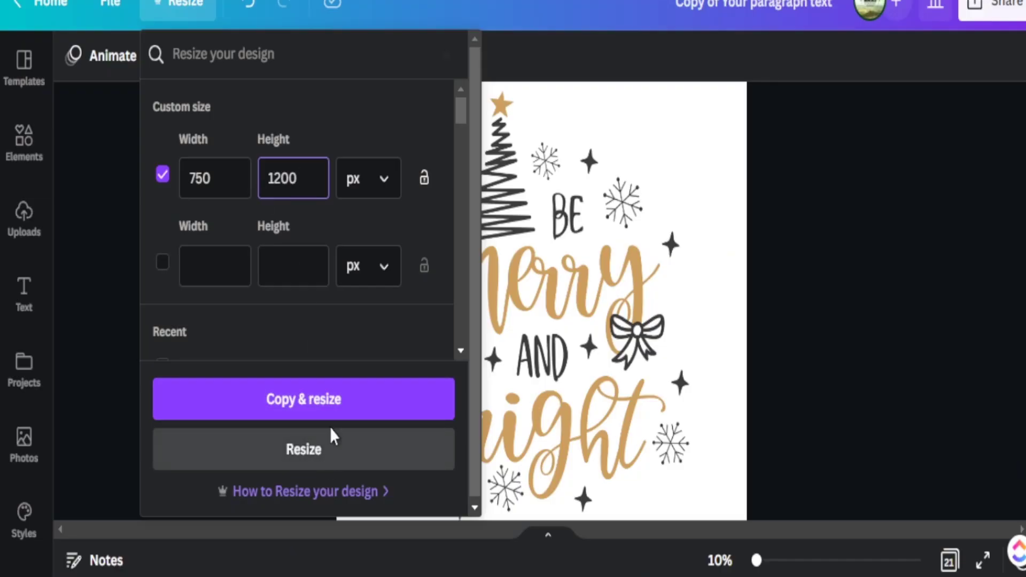
left_click(332, 405)
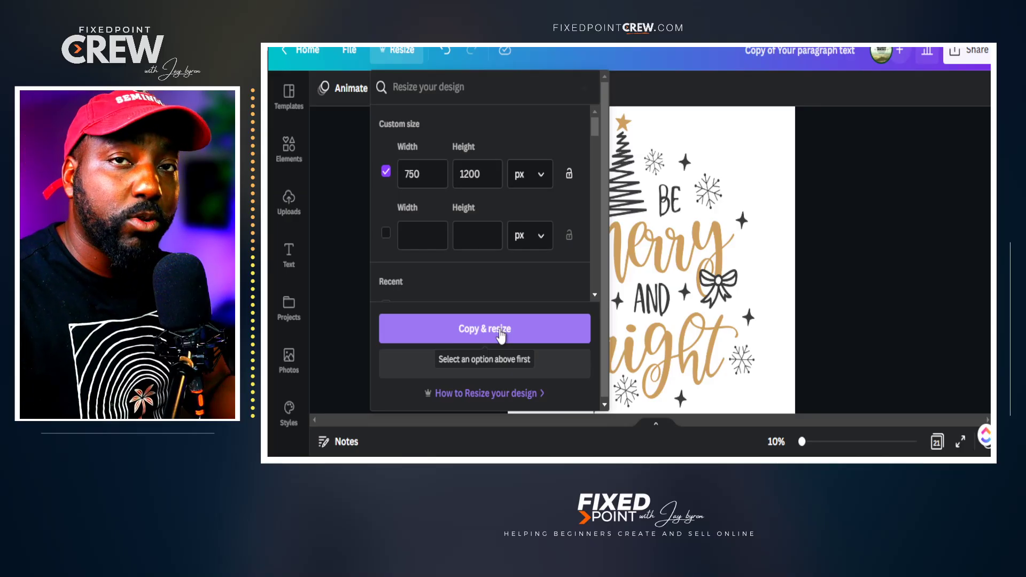
left_click(500, 331)
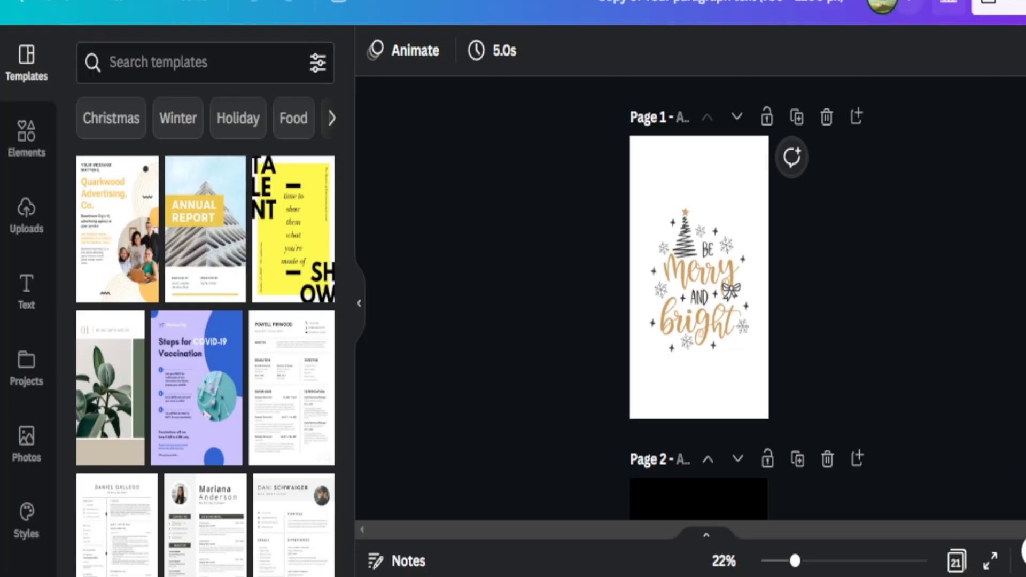
Download the 750 × 1200 design as a PNG with a transparent background.
left_click_drag(785, 381, 657, 220)
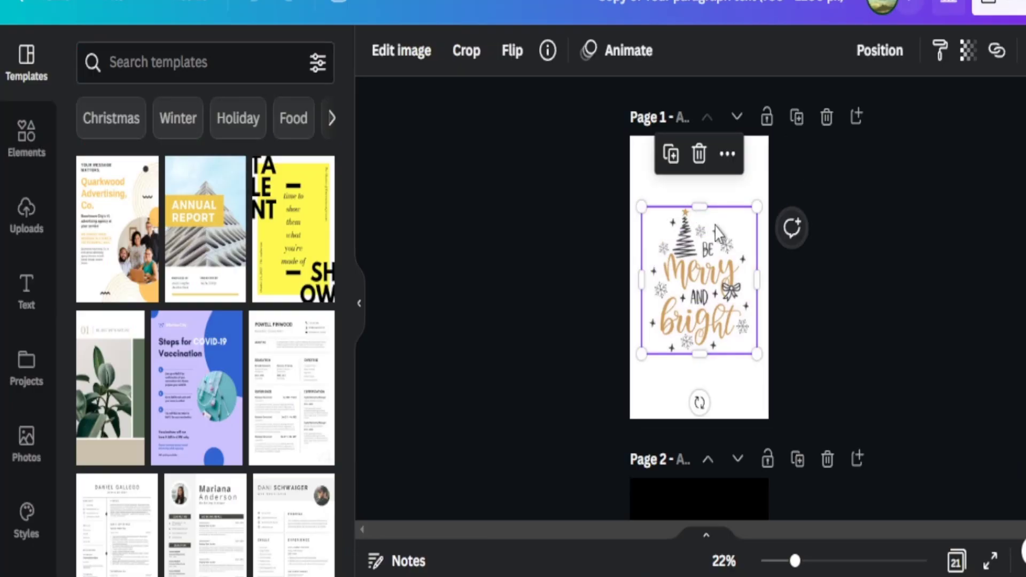
left_click(844, 276)
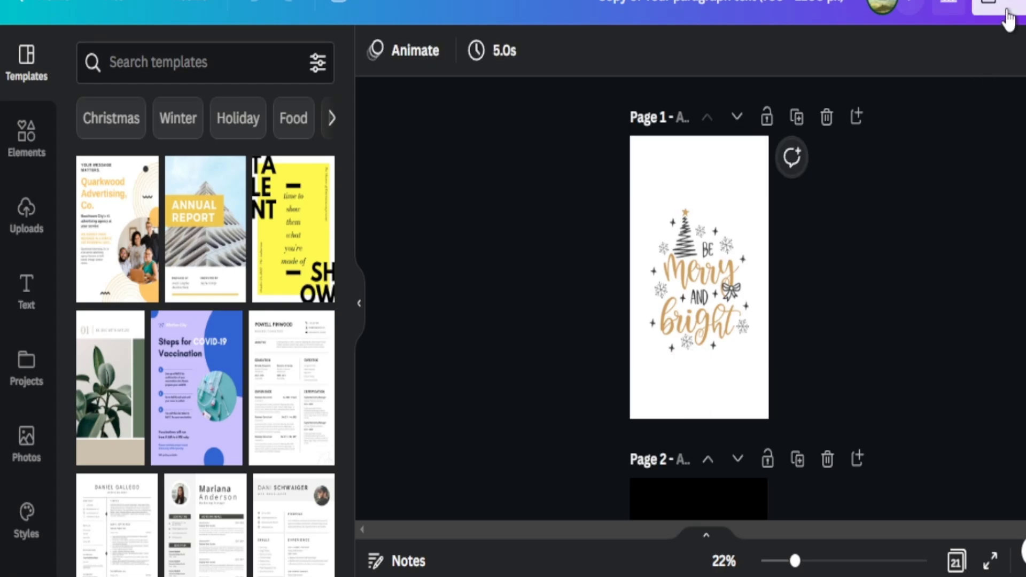
left_click(1007, 13)
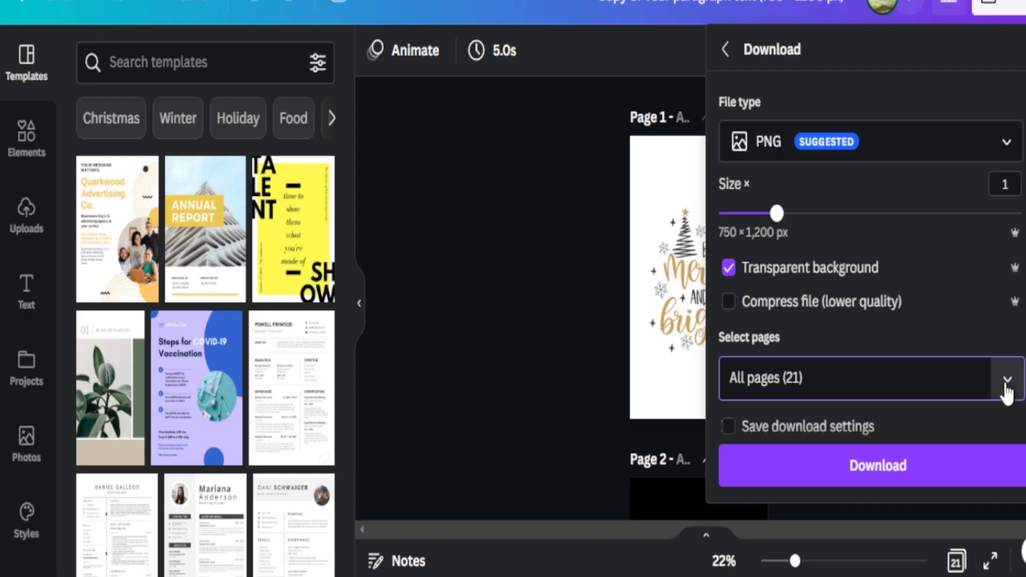
left_click(878, 465)
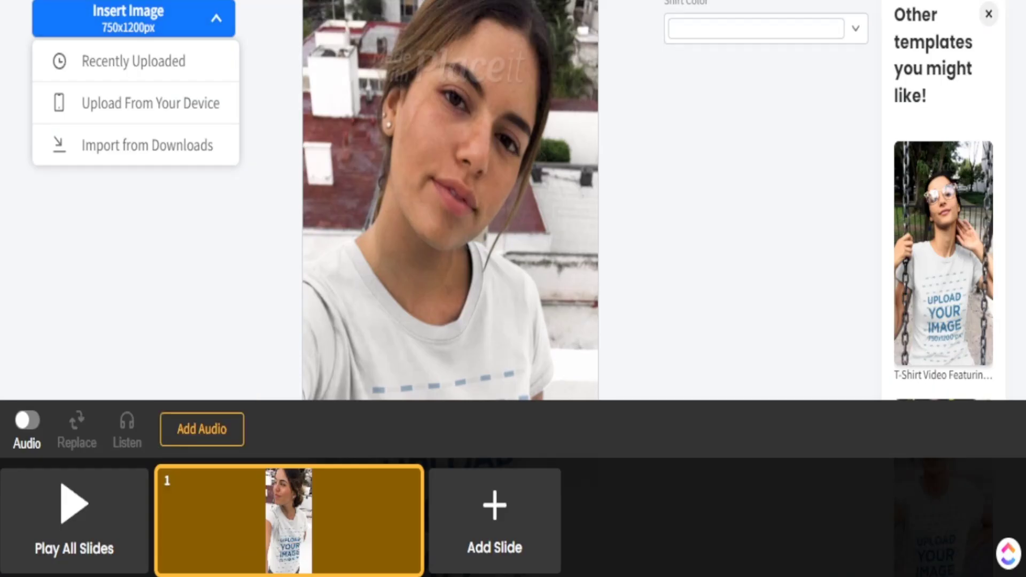
Upload the Be Merry and Bright PNG from the device and nudge it within the crop frame.
left_click(215, 19)
left_click(215, 24)
left_click(142, 107)
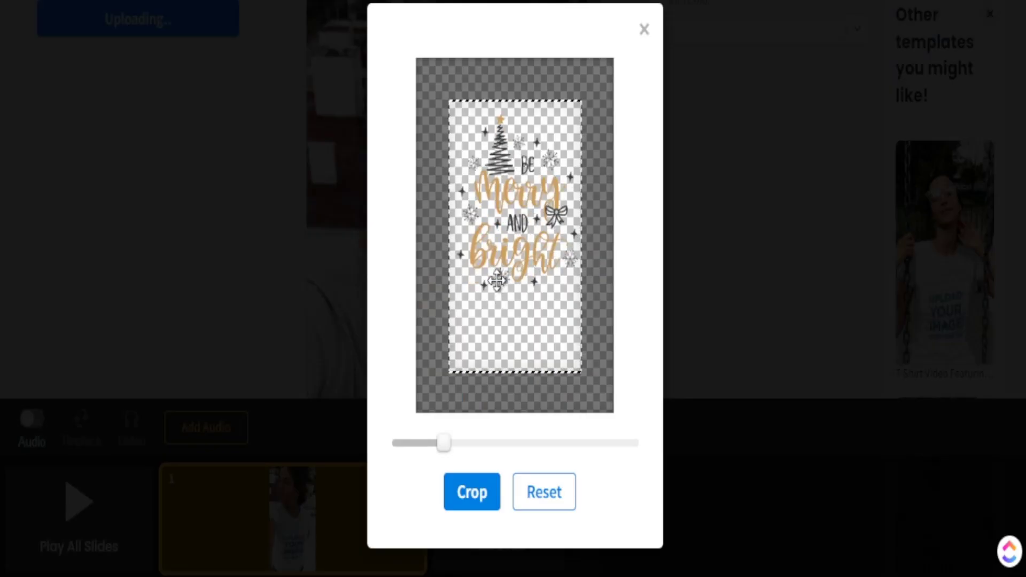
left_click_drag(493, 286, 492, 289)
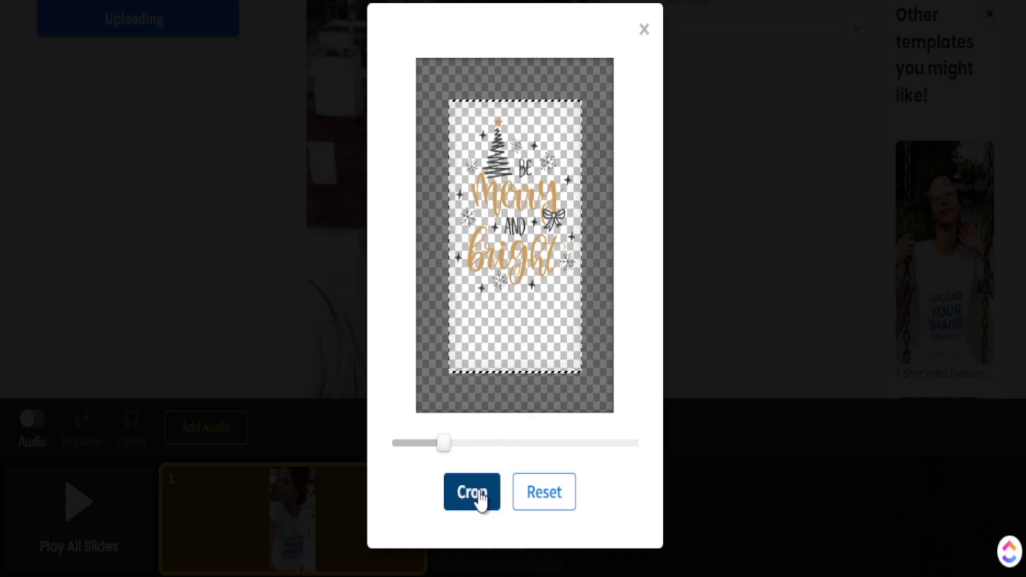
left_click(478, 499)
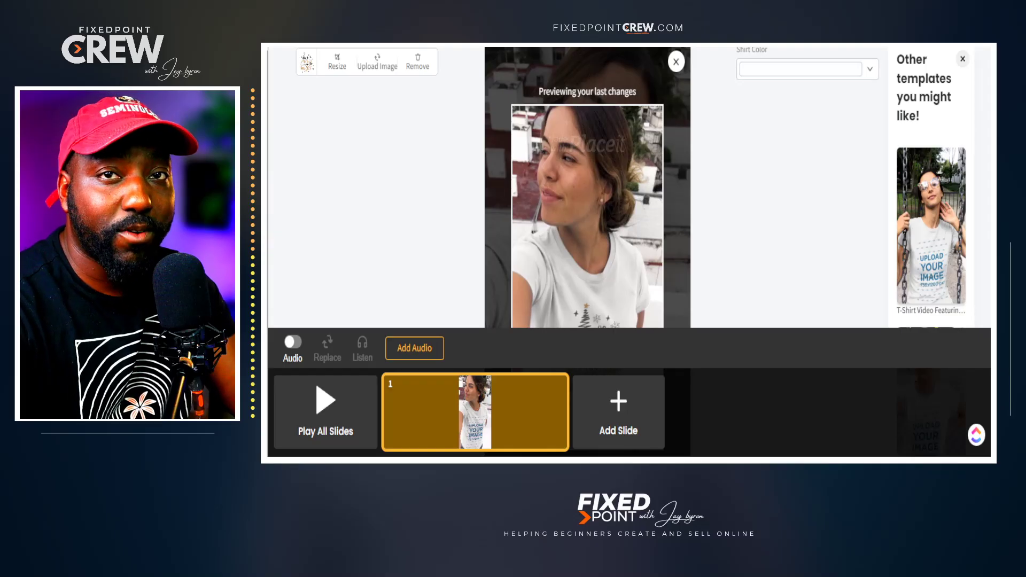
scroll(630, 187, "up", 2)
scroll(631, 187, "down", 5)
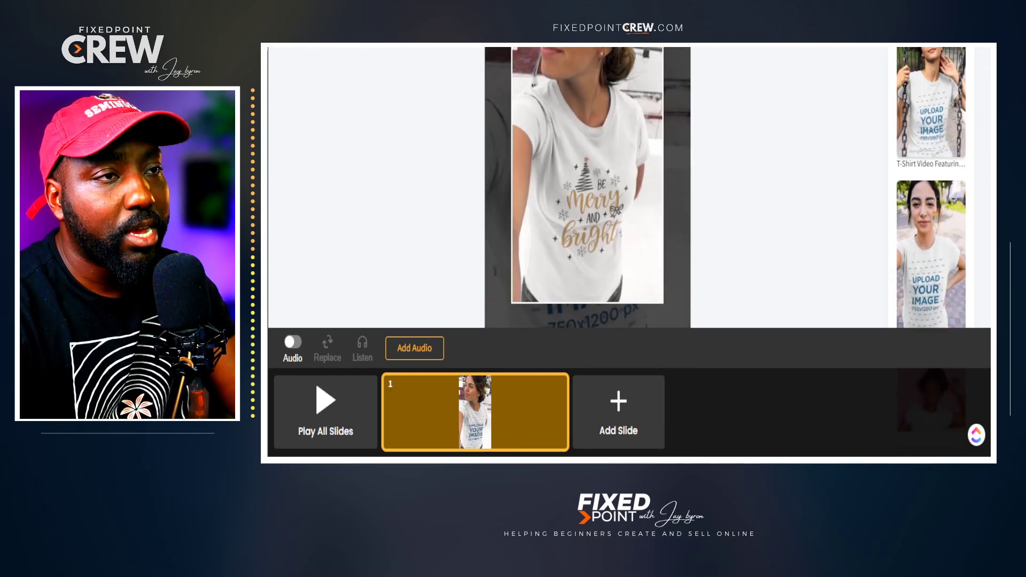
scroll(343, 152, "up", 5)
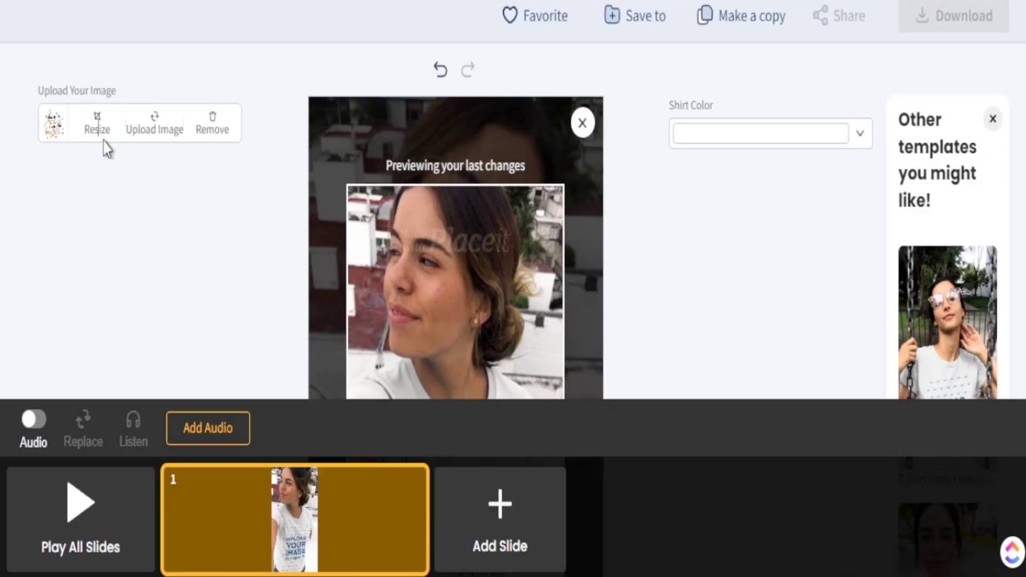
left_click(102, 136)
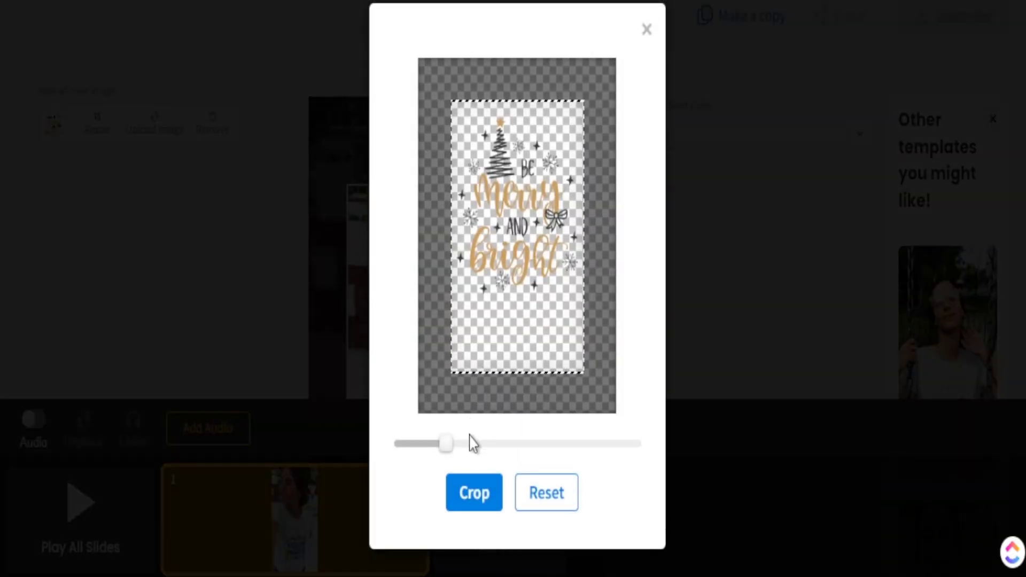
left_click_drag(507, 253, 510, 274)
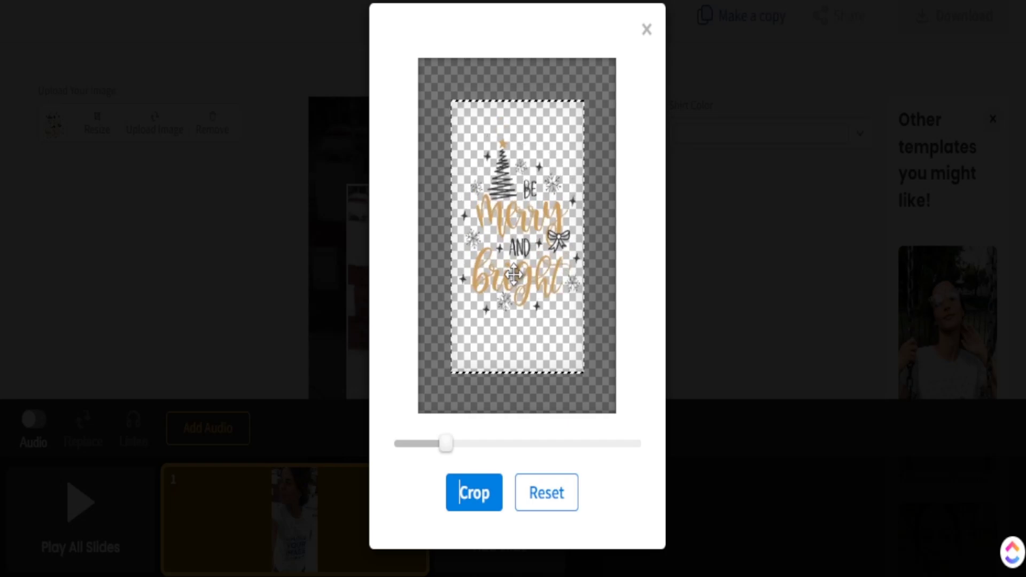
left_click_drag(447, 445, 449, 447)
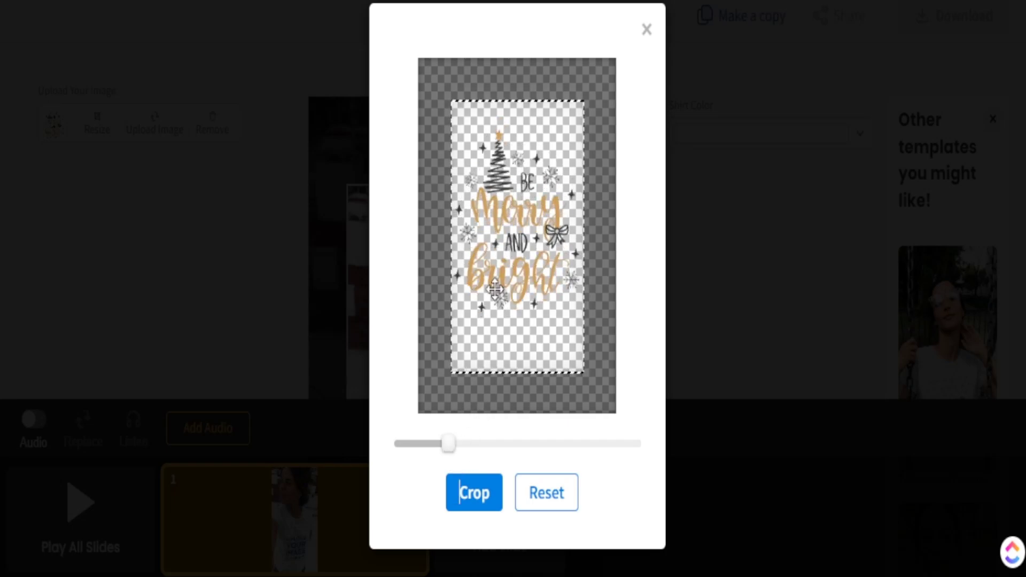
left_click(605, 394)
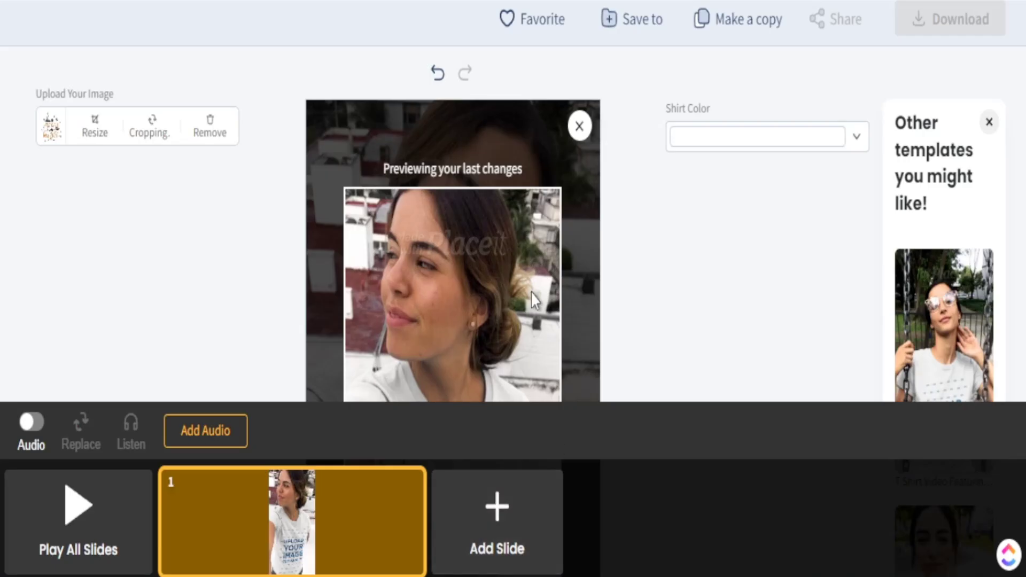
scroll(566, 273, "down", 4)
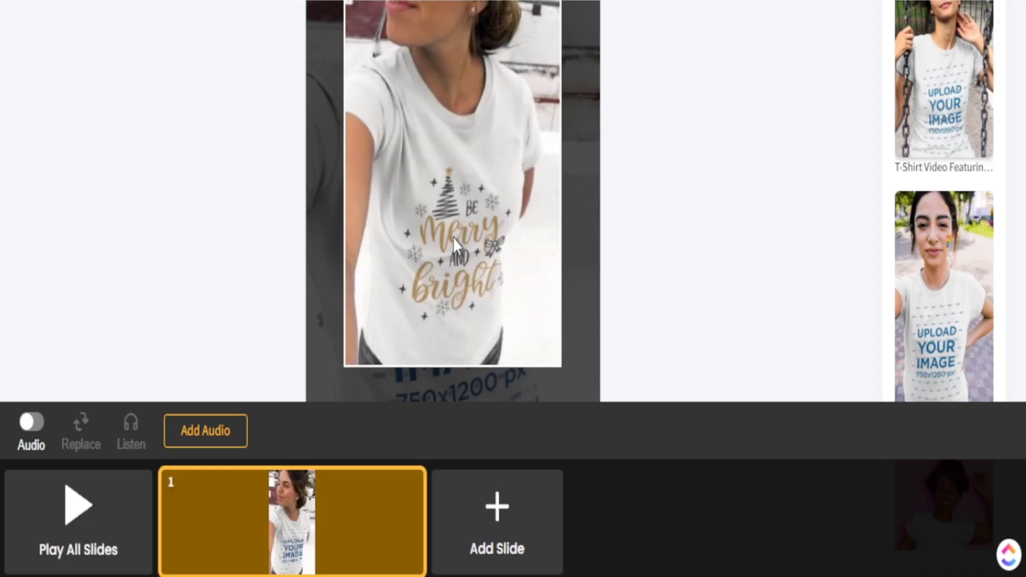
scroll(540, 257, "up", 2)
scroll(829, 158, "up", 4)
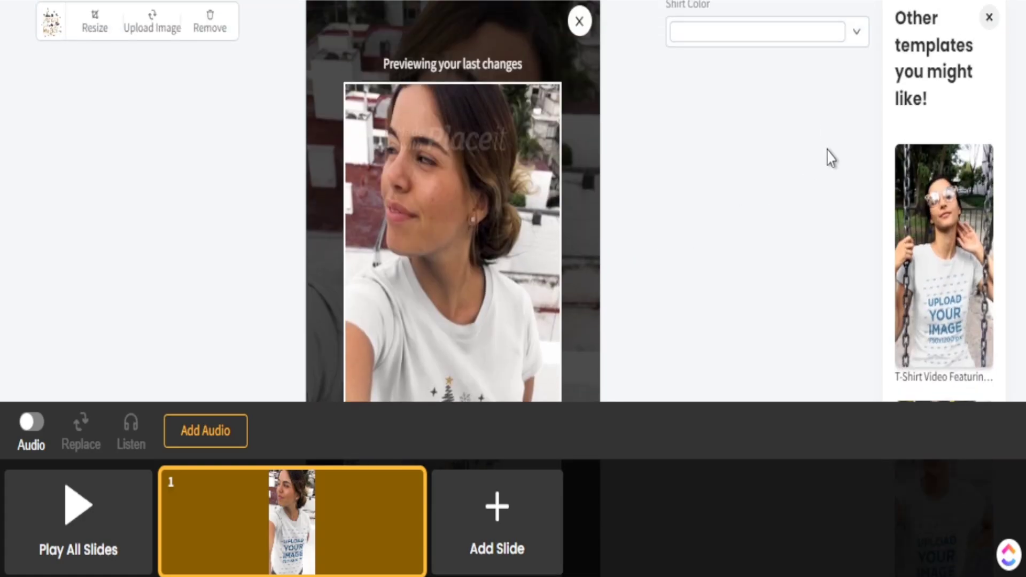
Try a yellow shirt colour and check its custom value, #F2D86D.
left_click(855, 151)
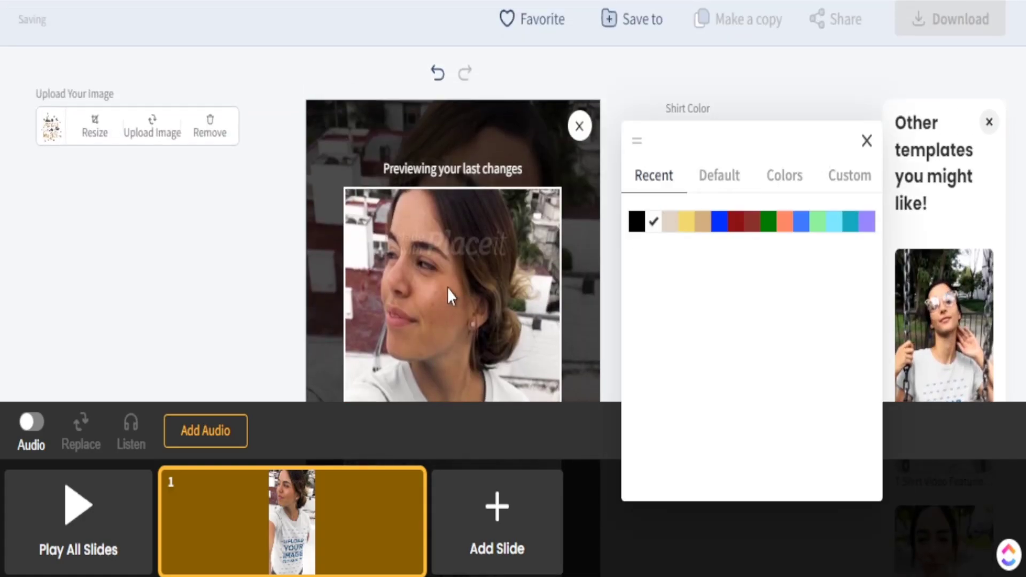
scroll(447, 287, "down", 4)
scroll(654, 225, "up", 2)
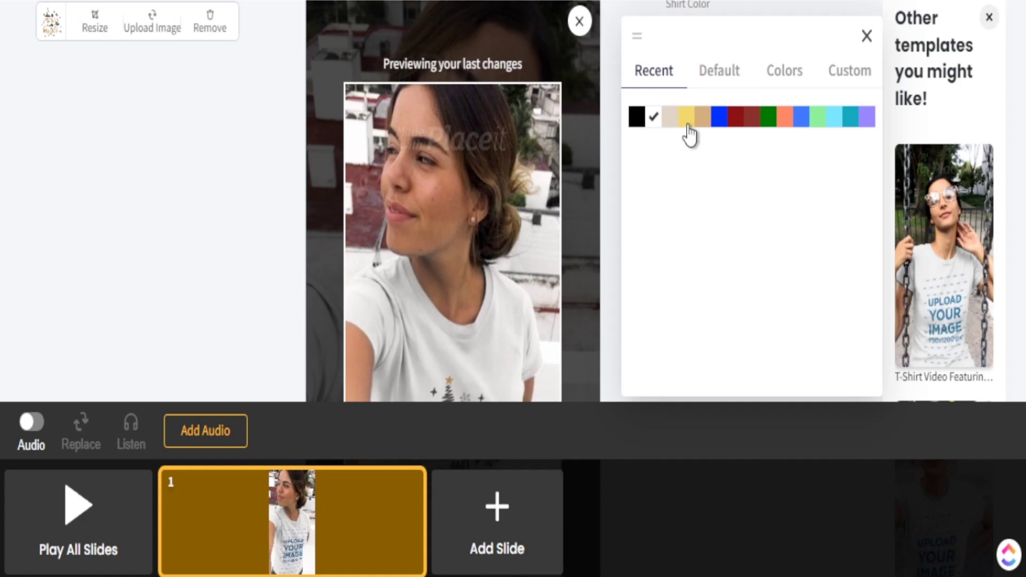
left_click(688, 128)
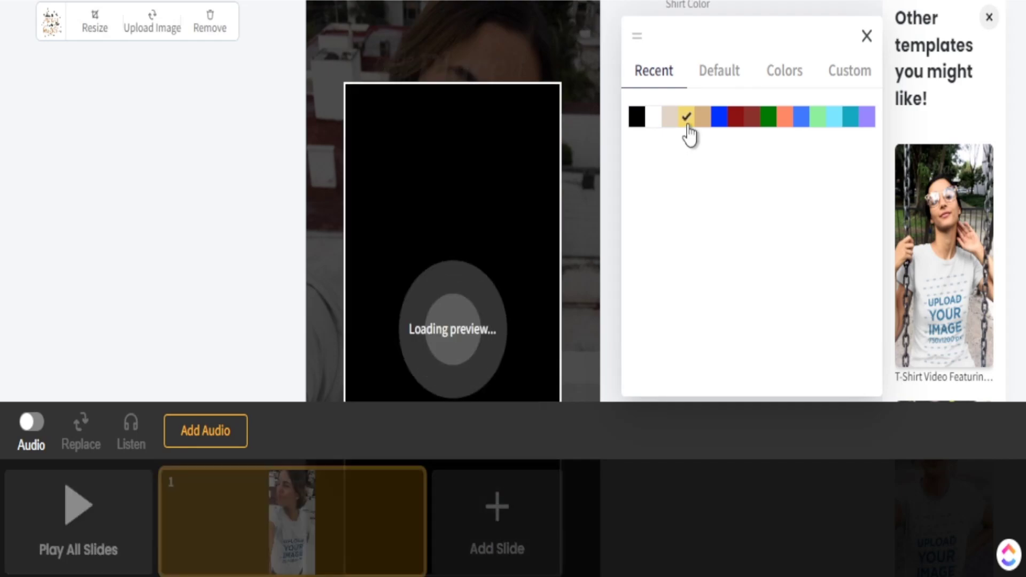
left_click(854, 80)
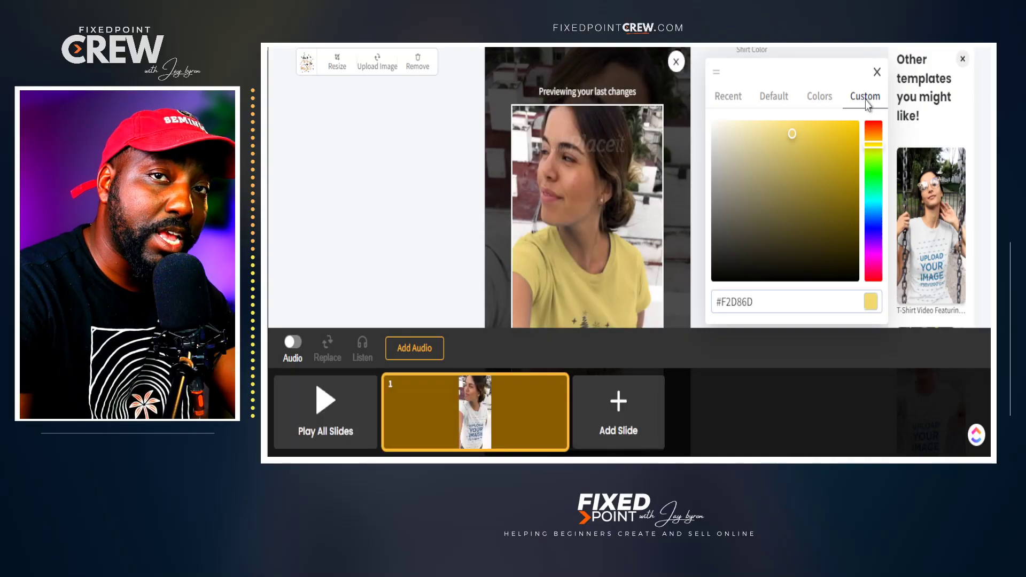
scroll(665, 194, "down", 3)
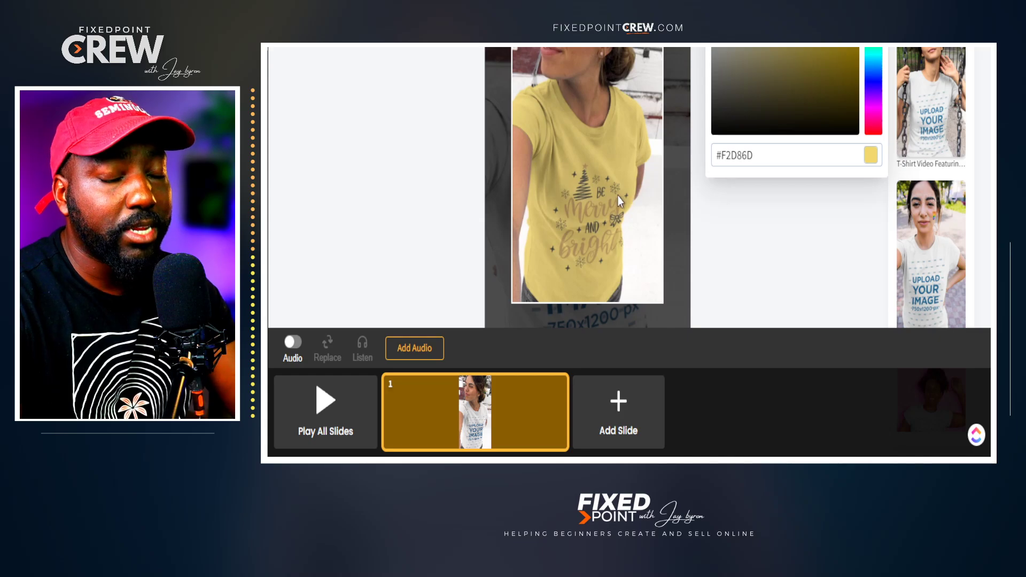
scroll(689, 270, "up", 6)
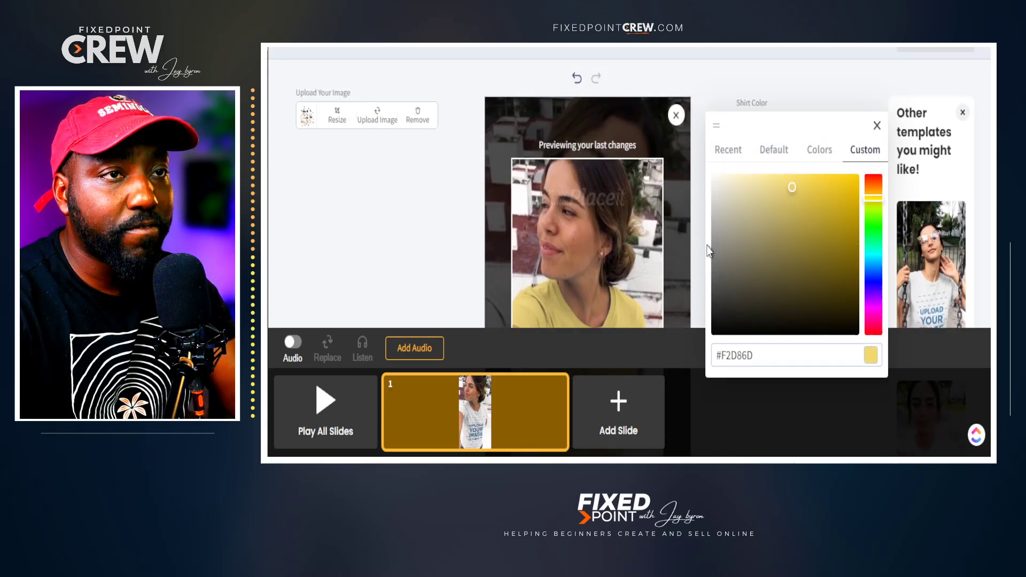
Set the shirt colour back to white from the recent swatches.
left_click(739, 247)
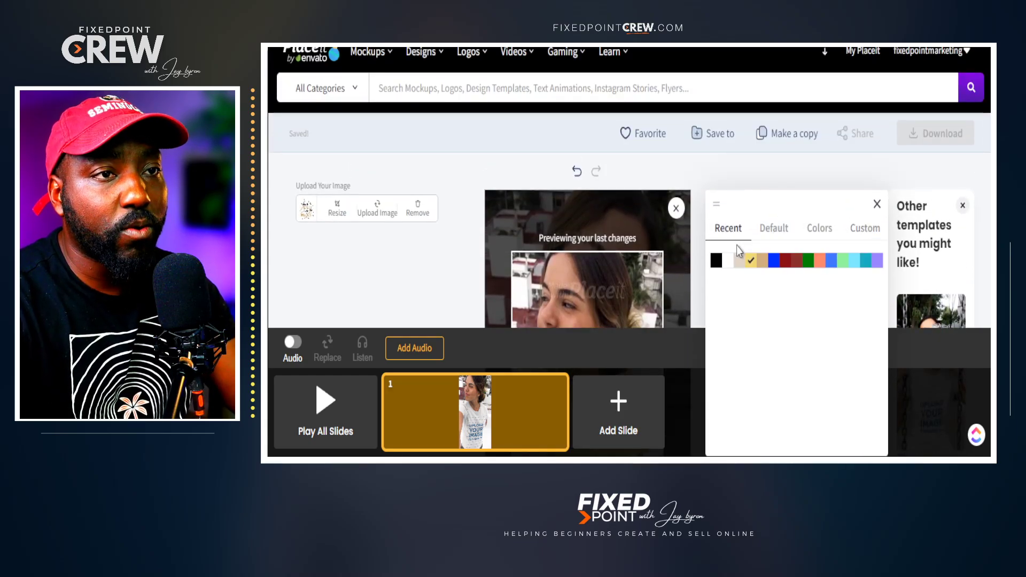
left_click(729, 262)
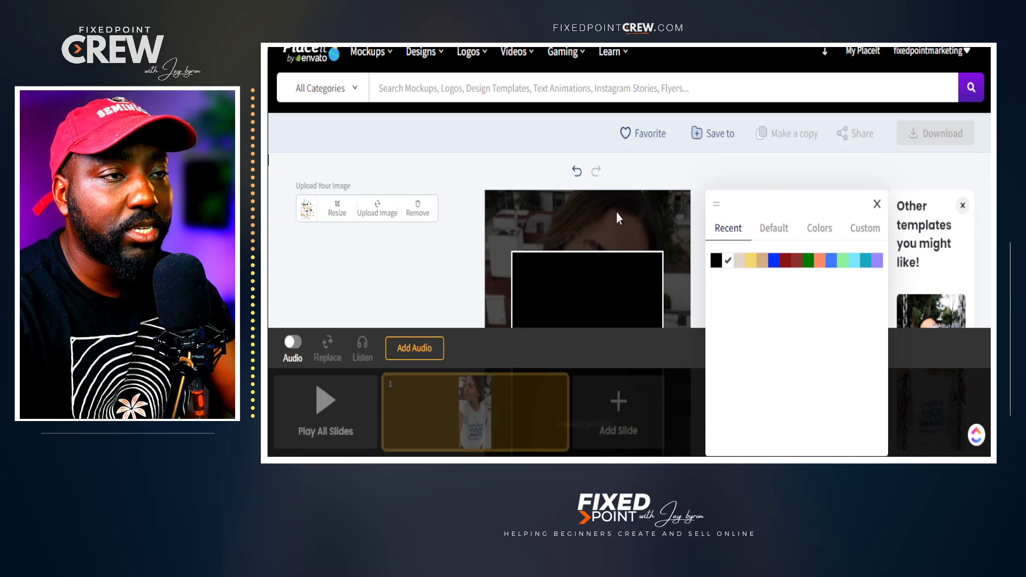
scroll(561, 235, "down", 3)
scroll(466, 252, "down", 4)
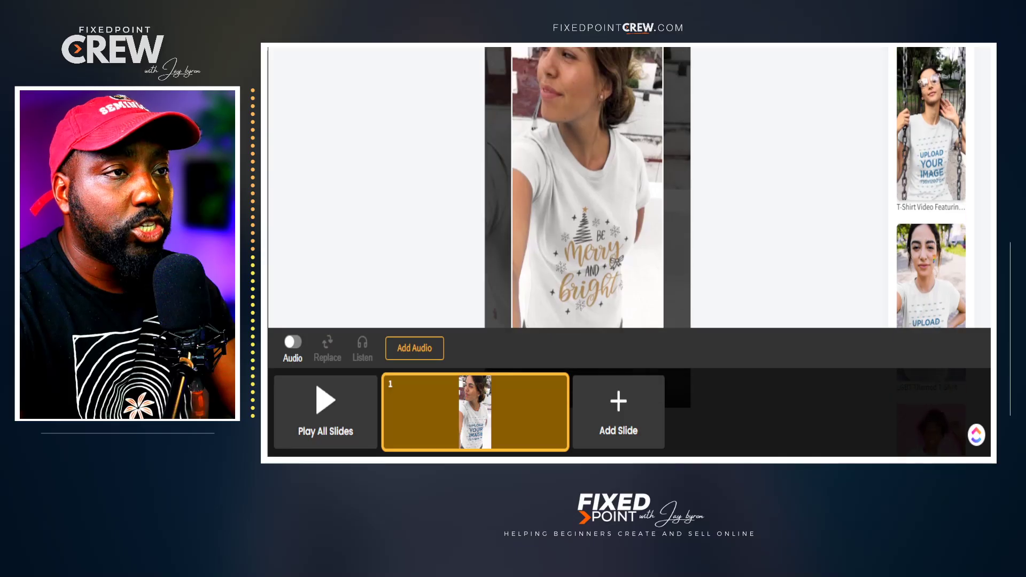
Render a preview of all slides of the white-shirt selfie video.
scroll(285, 298, "up", 2)
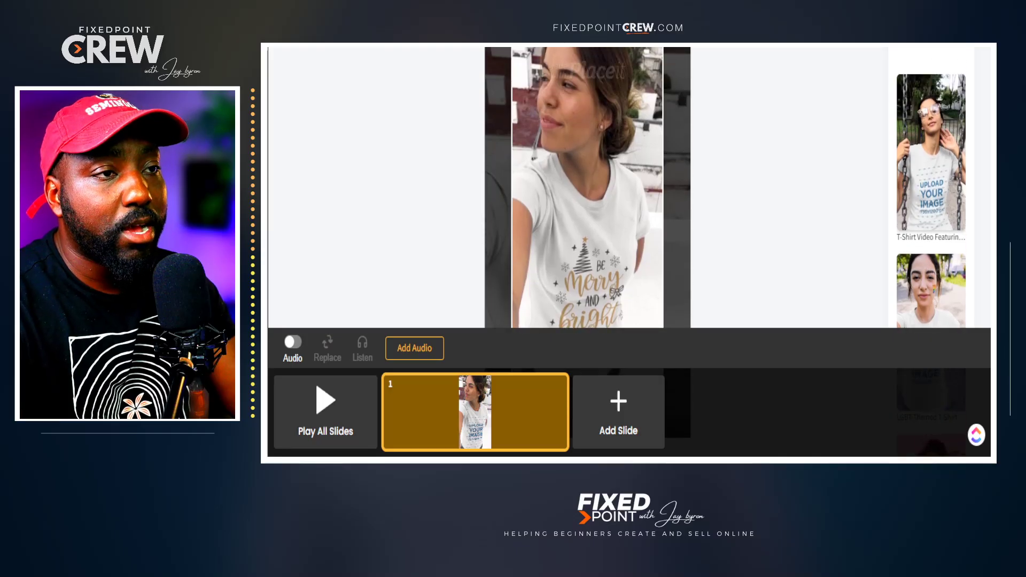
scroll(588, 187, "down", 2)
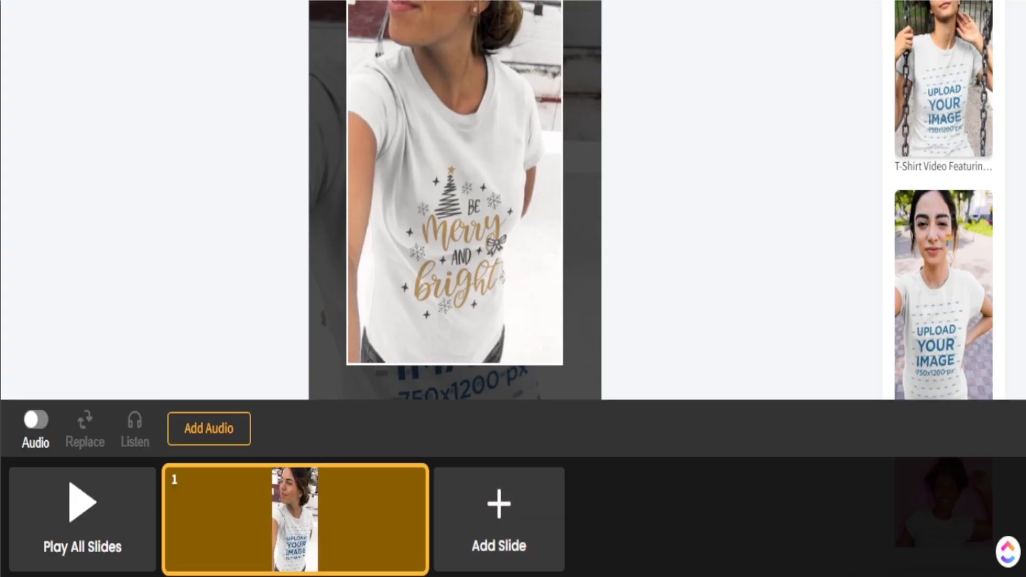
left_click(89, 545)
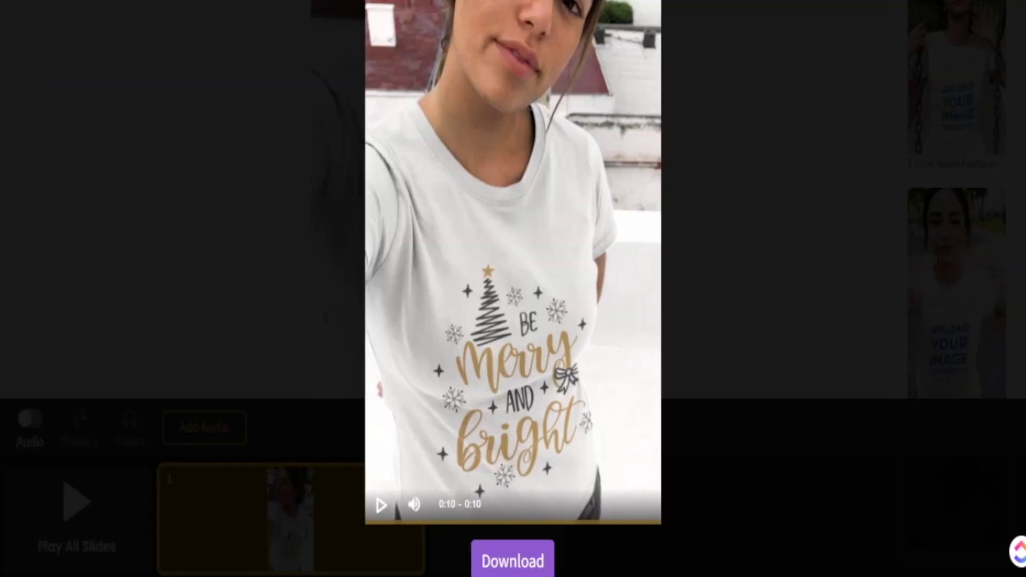
Replay the finished video preview, then start downloading the video.
left_click(381, 505)
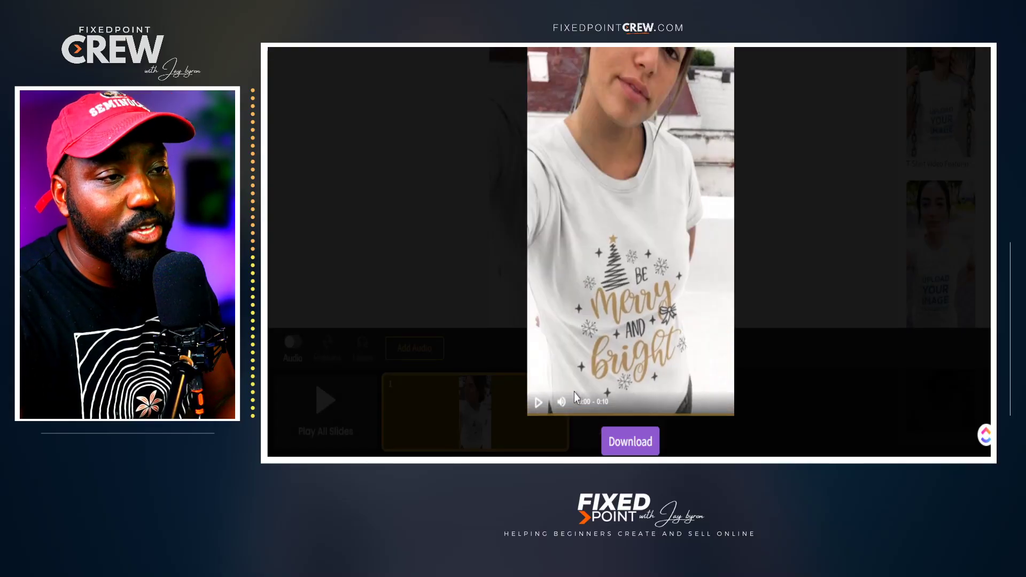
left_click(541, 403)
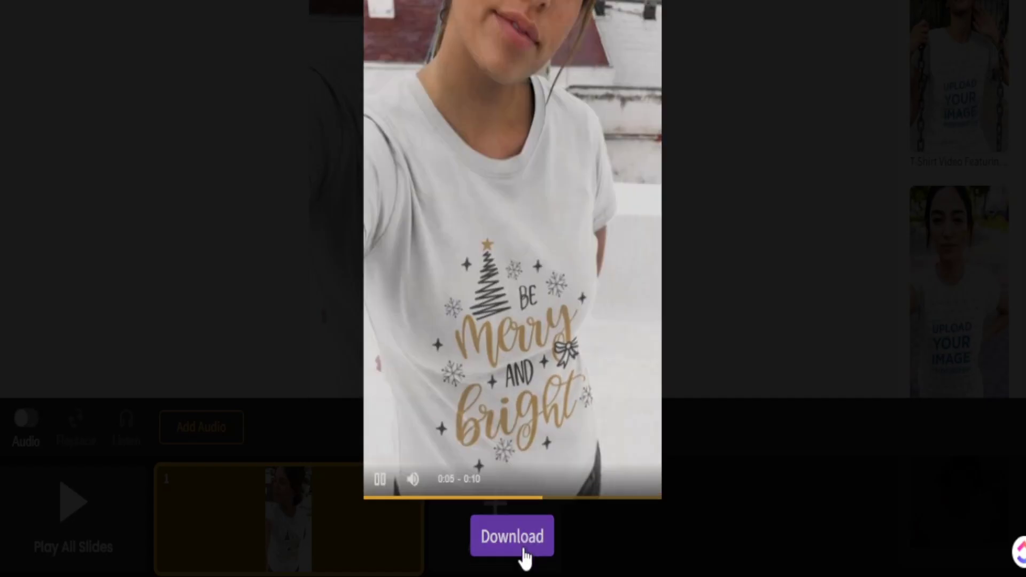
left_click(529, 556)
scroll(659, 431, "up", 7)
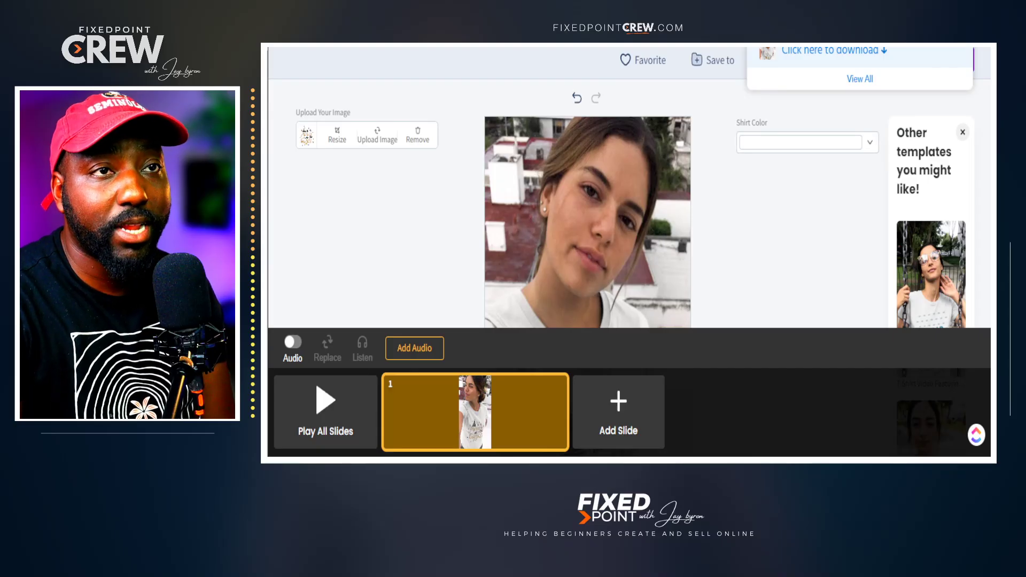
Download the prepared video as an MP4 and dismiss the completed download notice.
left_click(829, 53)
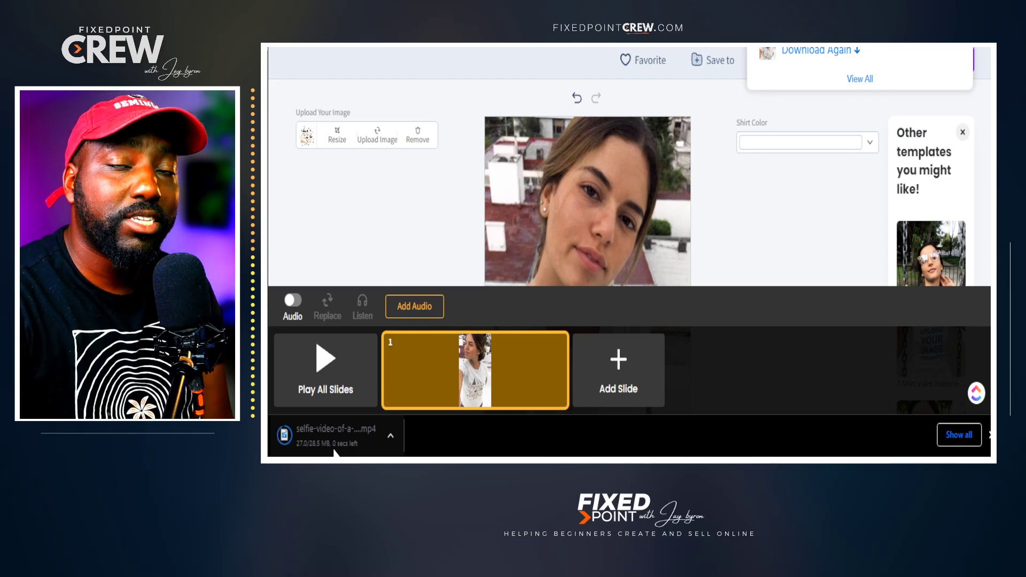
left_click(335, 451)
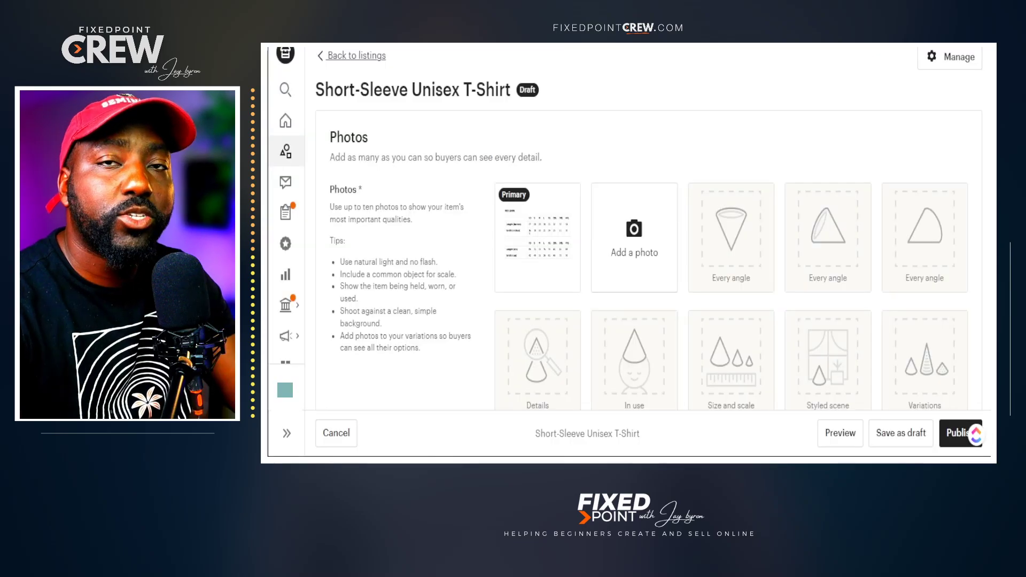
Scroll the Etsy listing editor to the Video section and add the selfie shirt MP4.
mouse_move(537, 235)
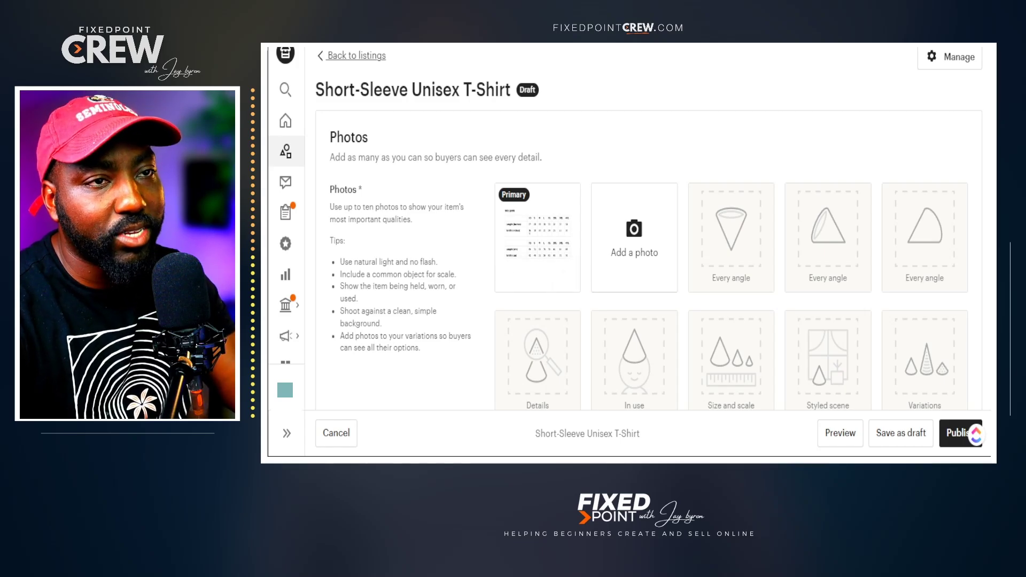
scroll(538, 235, "down", 3)
scroll(649, 252, "down", 4)
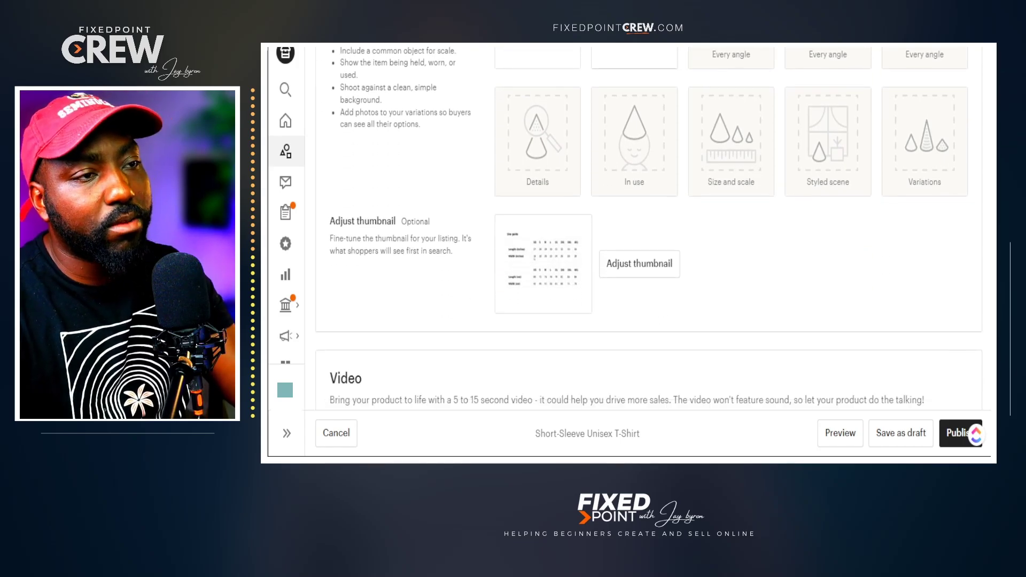
scroll(648, 251, "down", 1)
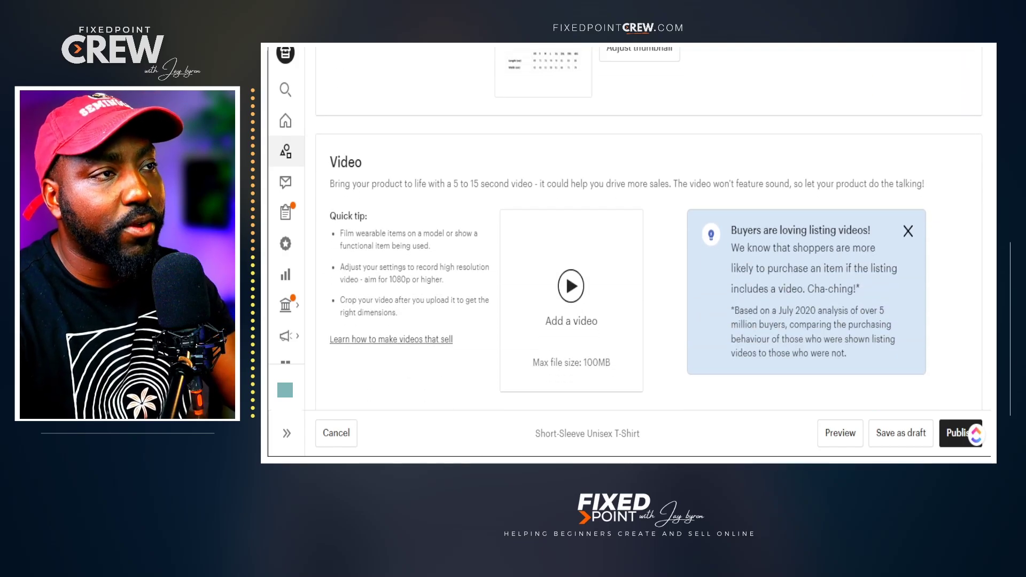
scroll(318, 160, "down", 4)
left_click_drag(340, 199, 360, 185)
scroll(360, 185, "up", 5)
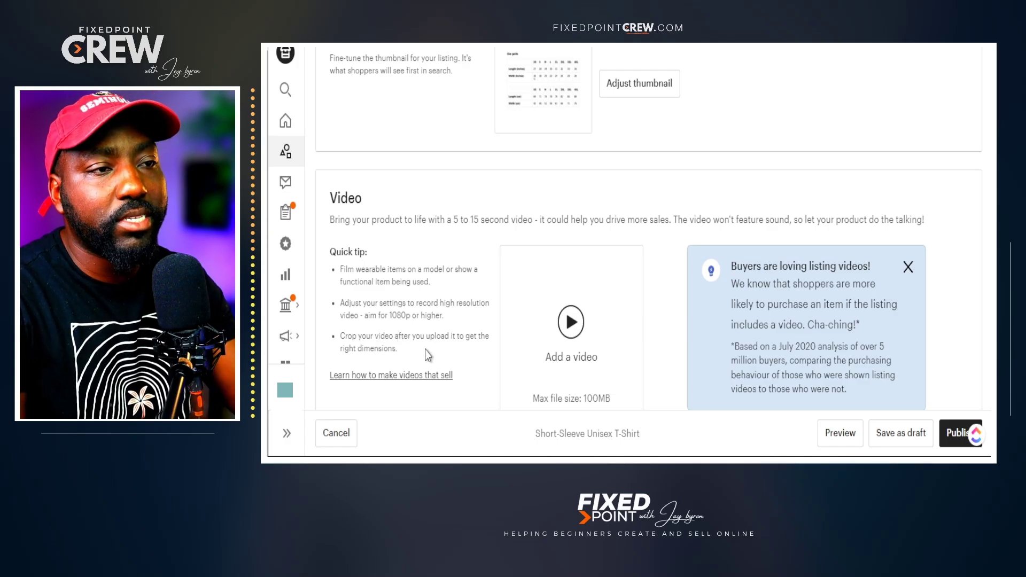
scroll(567, 384, "down", 2)
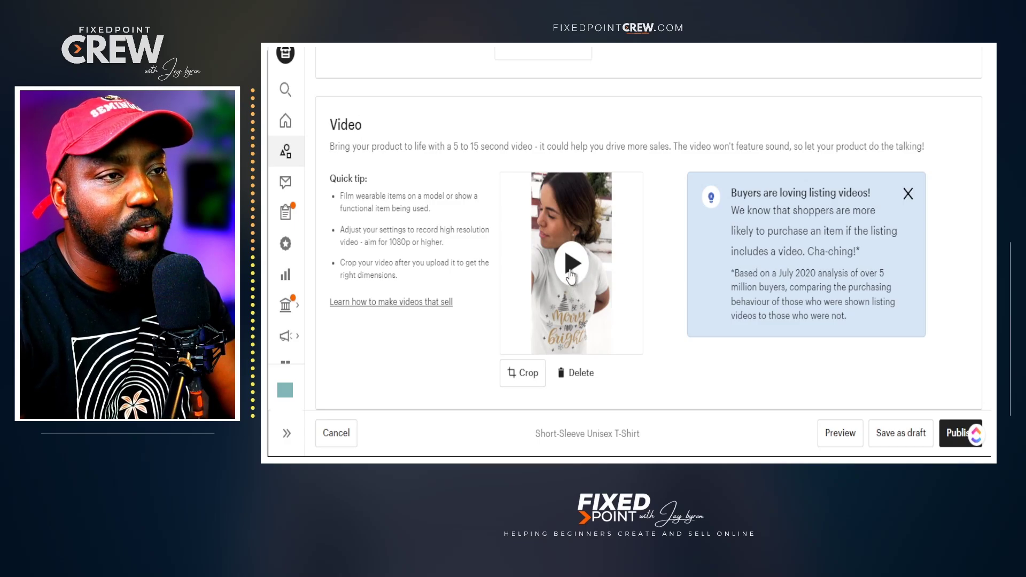
left_click(571, 276)
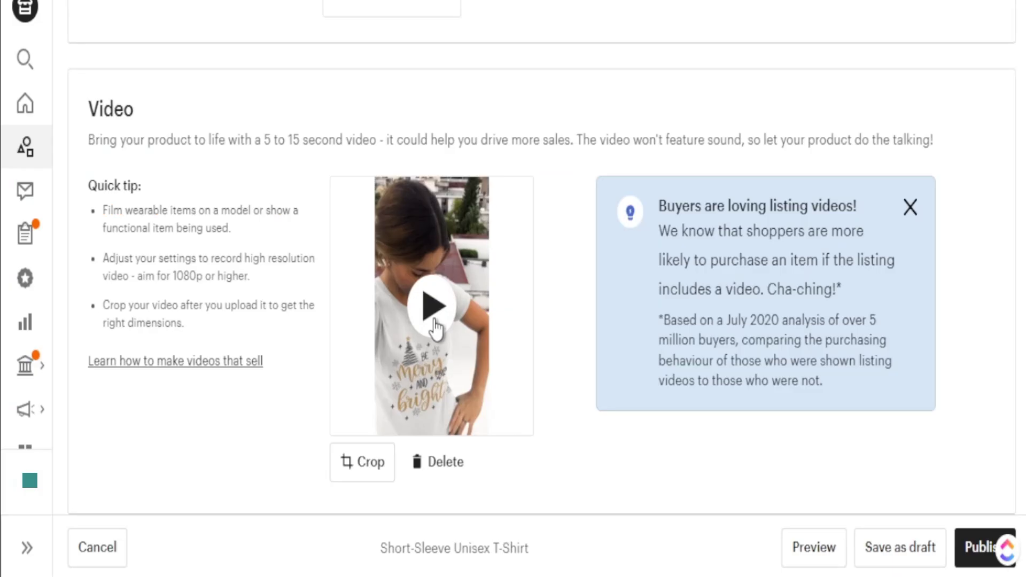
left_click(434, 320)
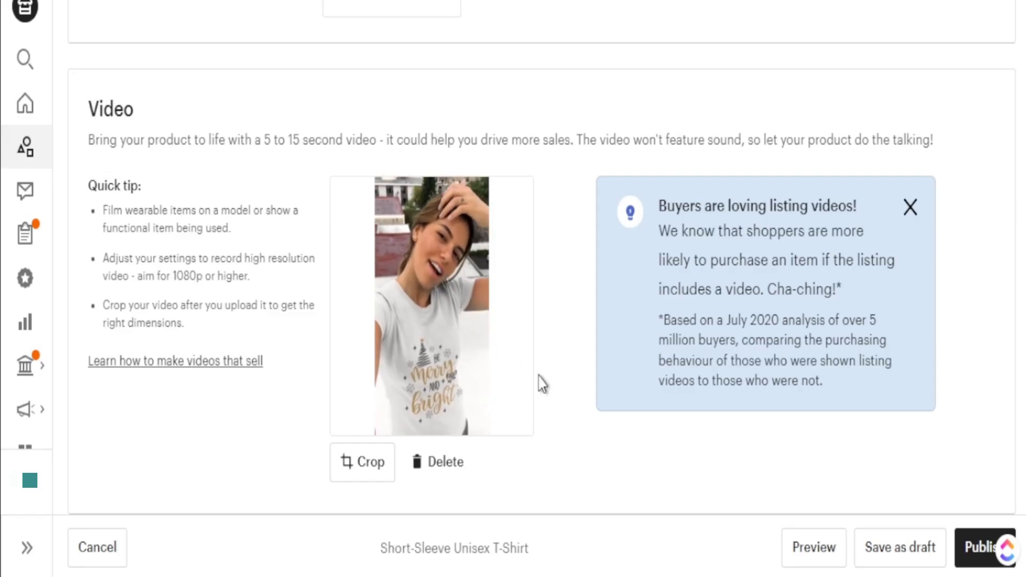
scroll(543, 382, "down", 2)
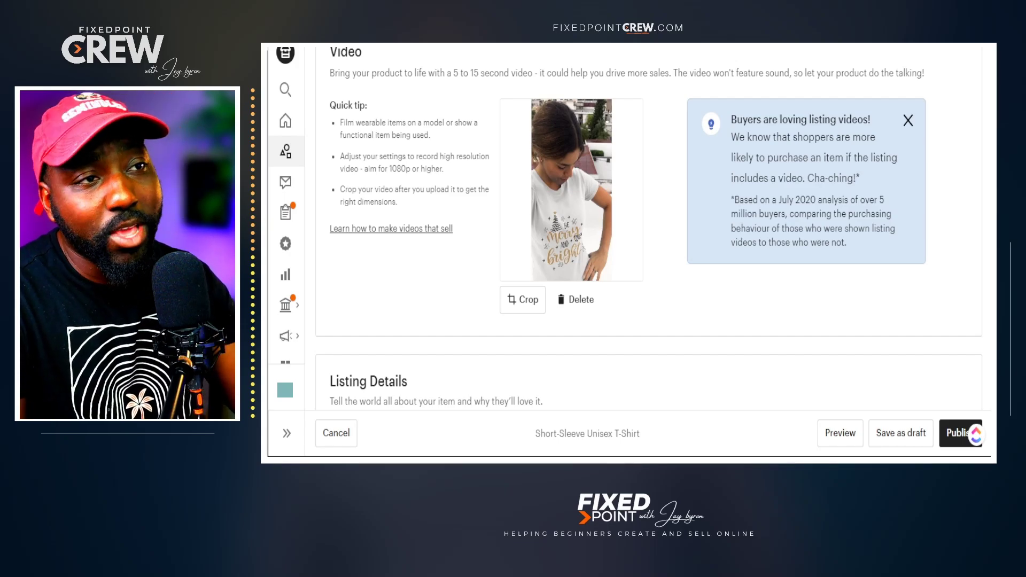
left_click(572, 203)
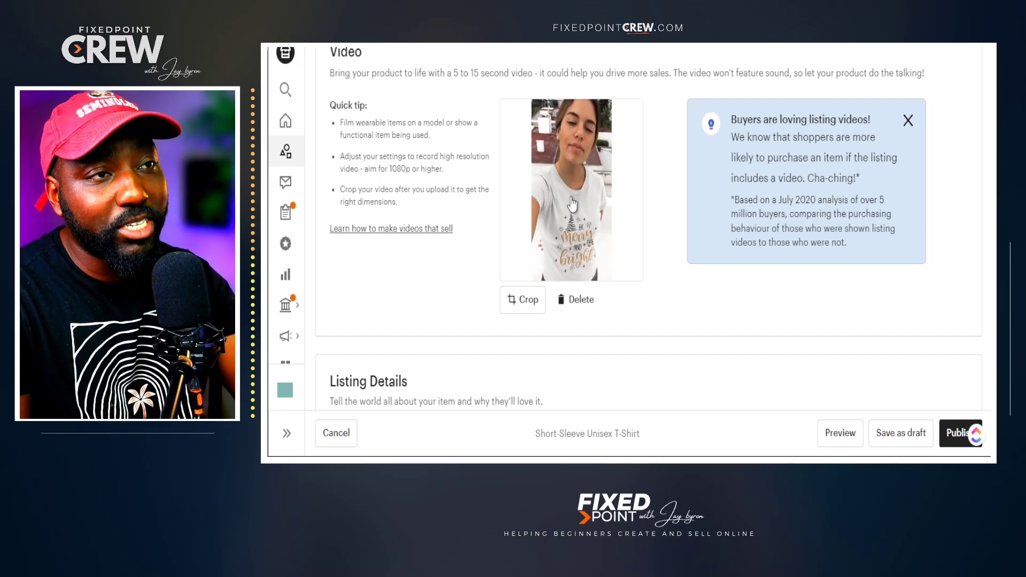